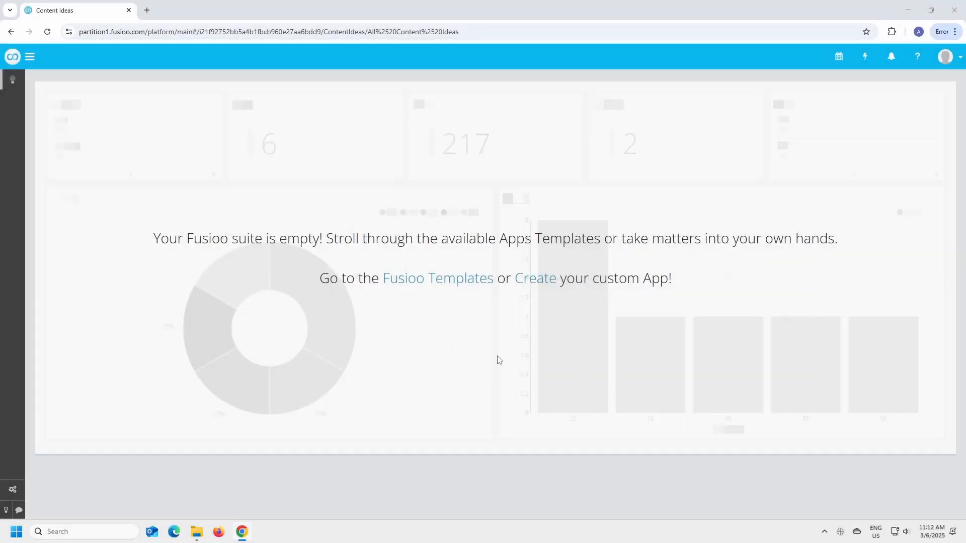
Step: Start creating a new custom app from scratch and name it "Content Idea"
{"action": "left_click", "coordinate": [537, 289]}
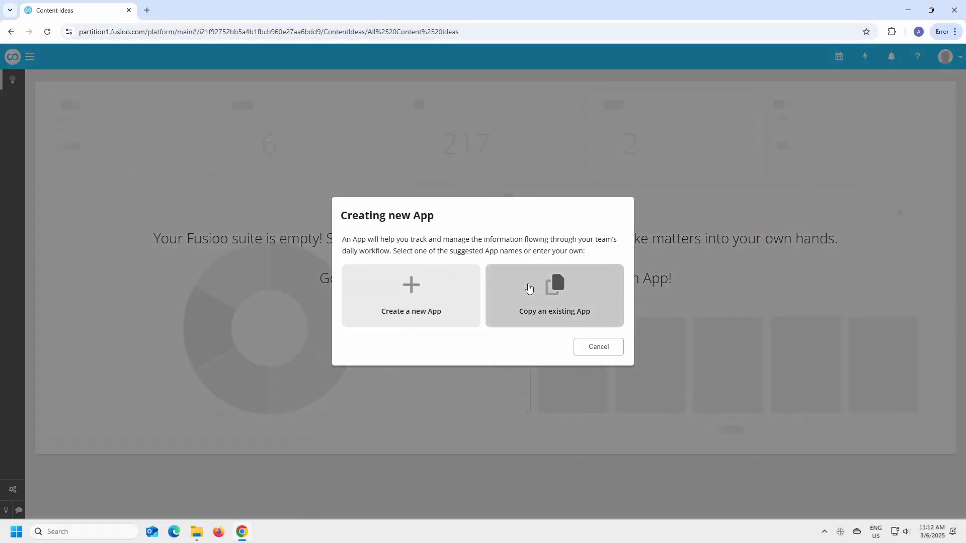
{"action": "left_click", "coordinate": [458, 302]}
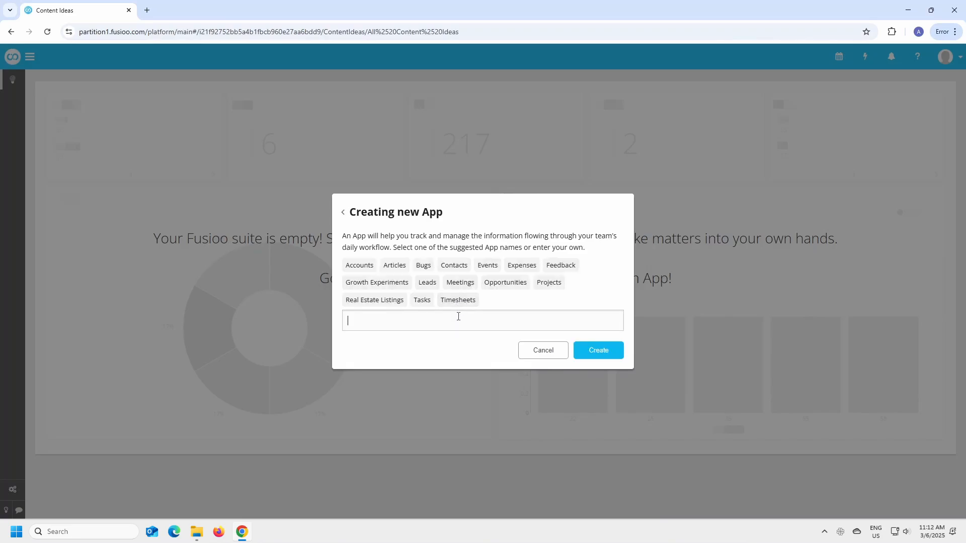
{"action": "type", "text": "Content Ide"}
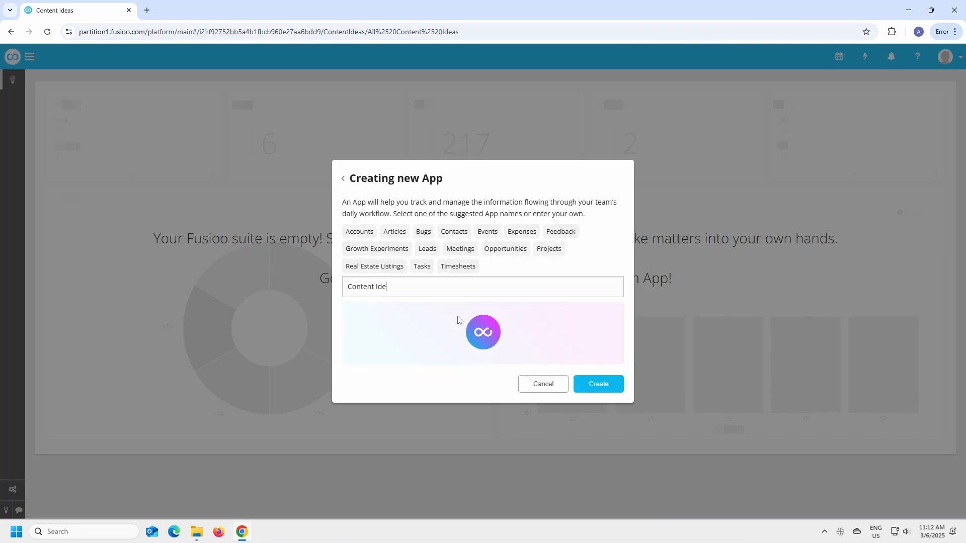
{"action": "type", "text": "a"}
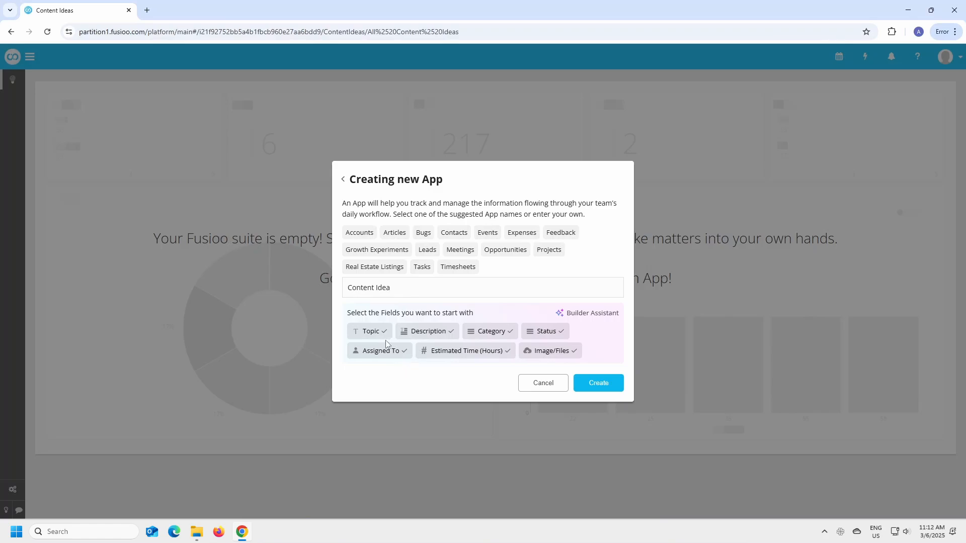
Step: Deselect the suggested fields Description, Category, Status, Assigned To, Estimated Time (Hours) and Image/Files, keeping Topic, and create the app
{"action": "left_click", "coordinate": [432, 336]}
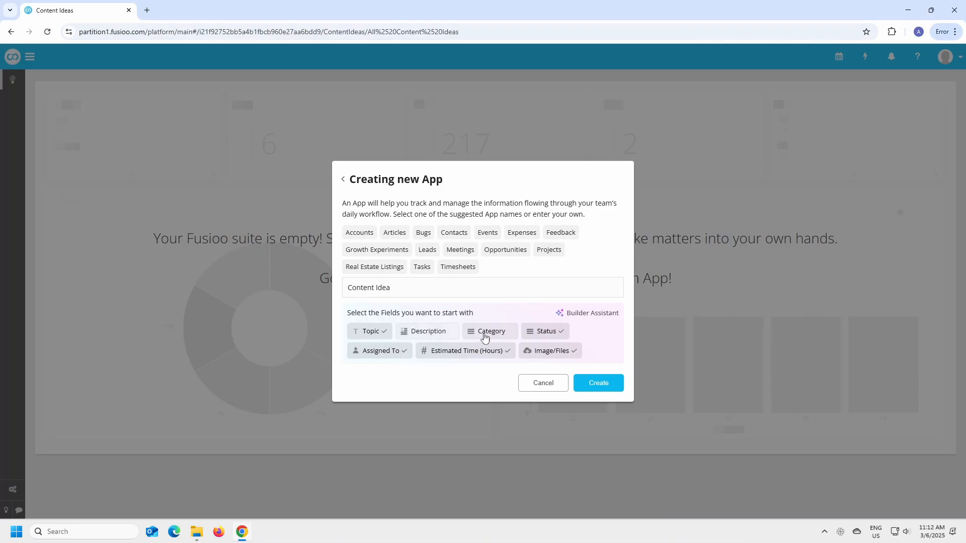
{"action": "left_click", "coordinate": [484, 334]}
{"action": "left_click", "coordinate": [540, 338]}
{"action": "left_click", "coordinate": [398, 355]}
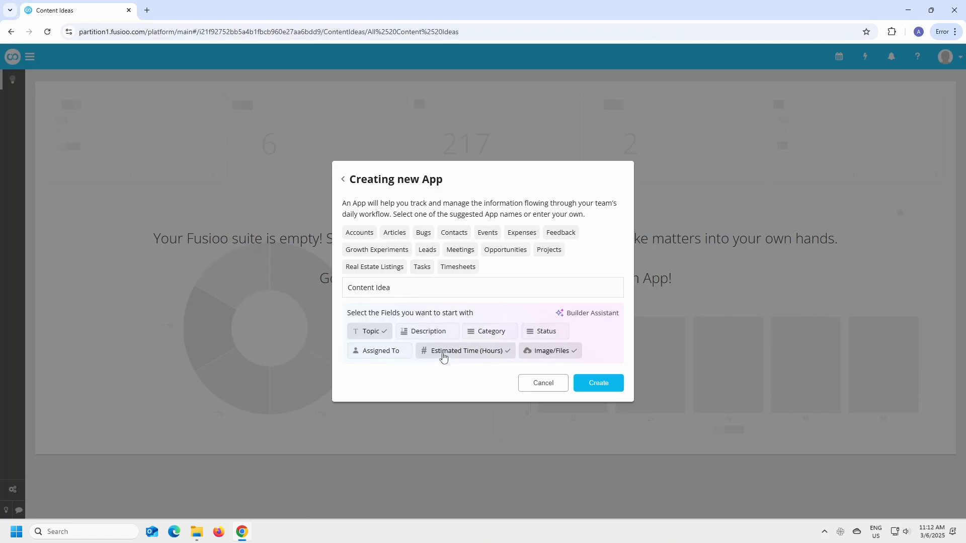
{"action": "left_click", "coordinate": [442, 355]}
{"action": "left_click", "coordinate": [546, 358]}
{"action": "left_click", "coordinate": [600, 385]}
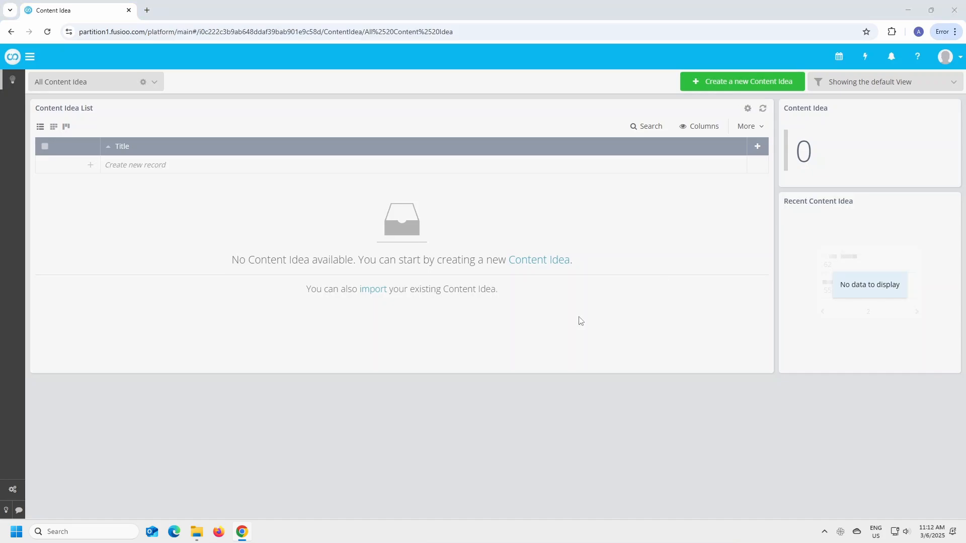
Step: Start a new Content Idea record and ask the Record Assistant "What's some interesting topics I can write about related to cats?"
{"action": "left_click", "coordinate": [710, 87]}
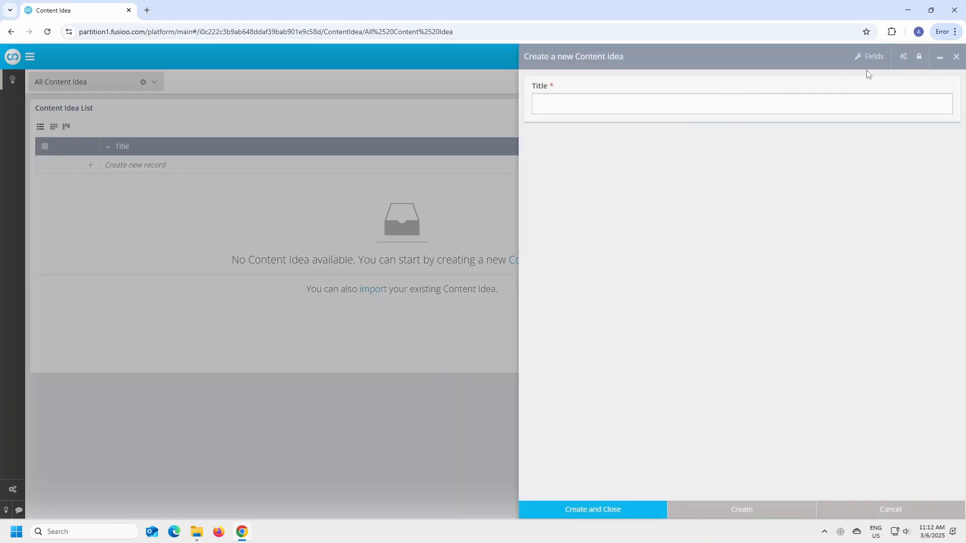
{"action": "left_click", "coordinate": [904, 57]}
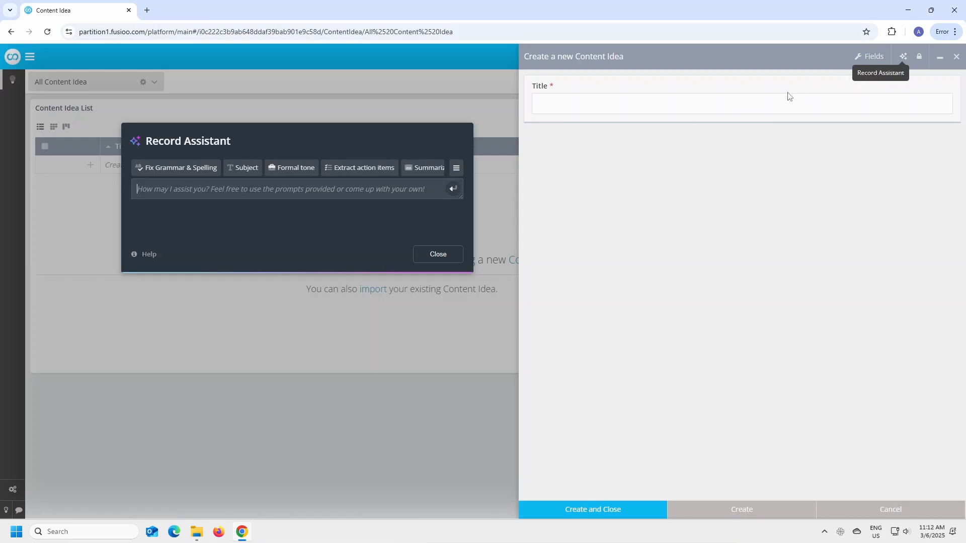
{"action": "type", "text": "What"}
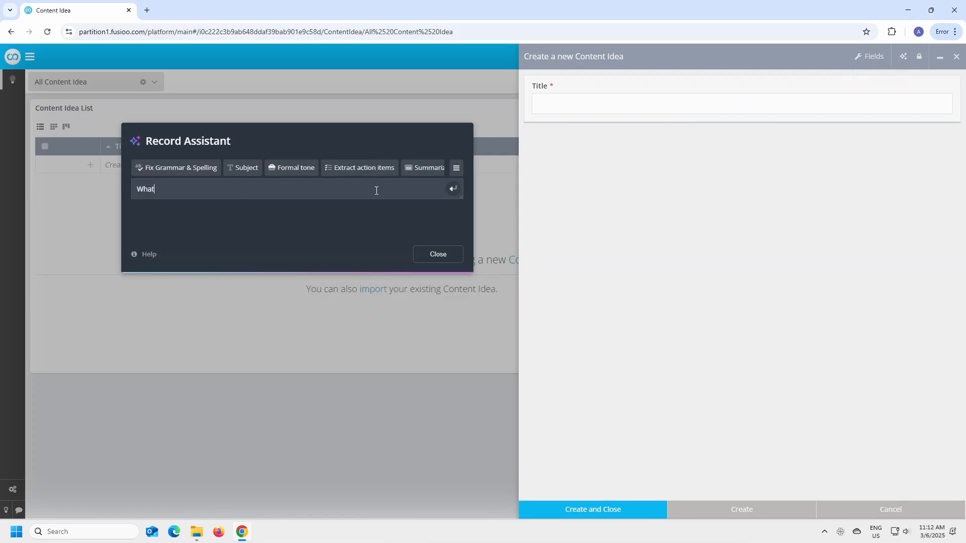
{"action": "type", "text": "'s some interesting topics I can write a"}
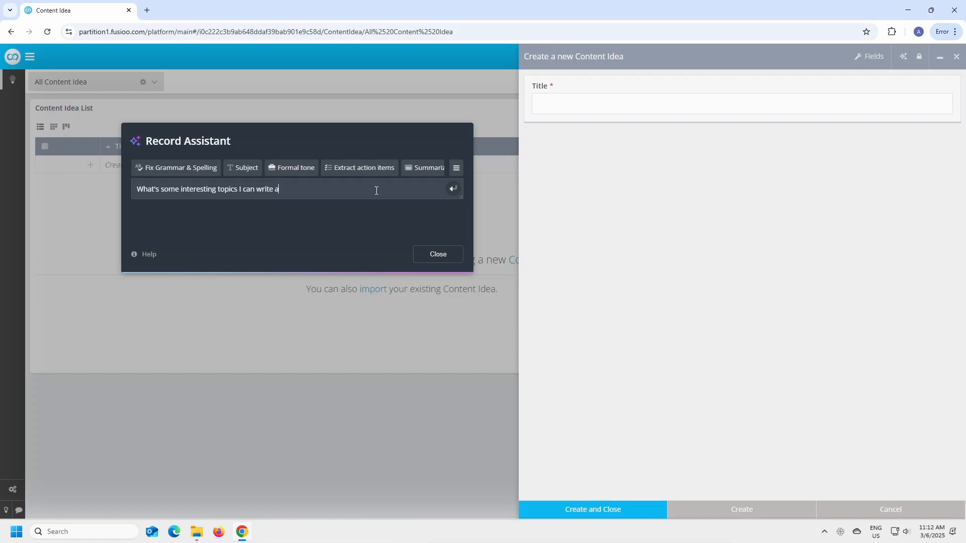
{"action": "type", "text": "bout related to cats?"}
{"action": "key", "text": "Return"}
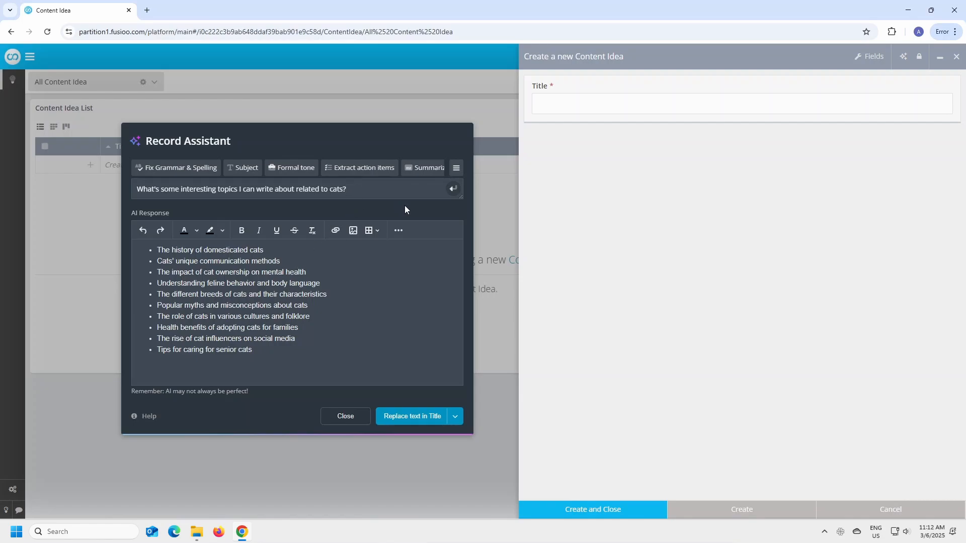
Step: Resubmit the prompt with "Something fun and maybe controversial" added, and title the record "Are cats better pets than dogs? The age-old rivalry"
{"action": "type", "text": "Something fun and maybe controversial"}
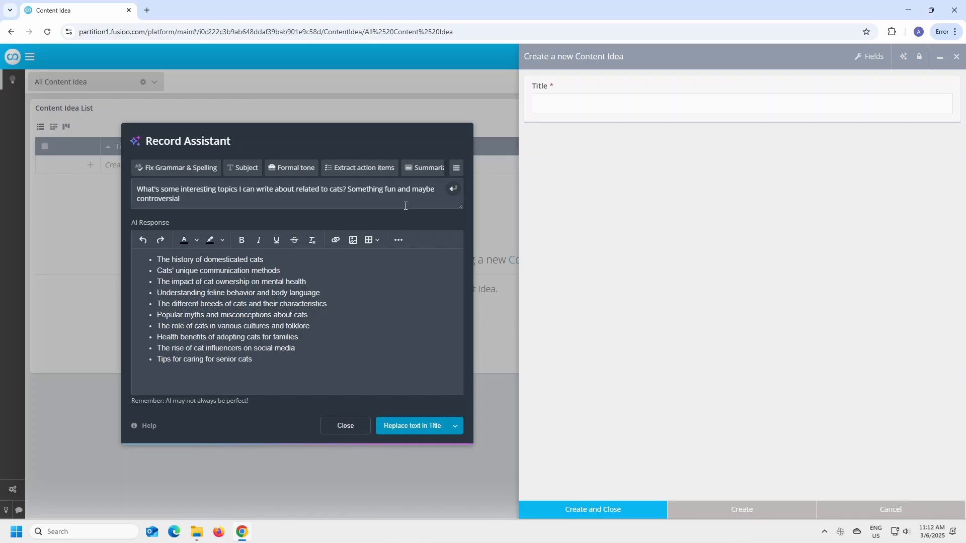
{"action": "key", "text": "Return"}
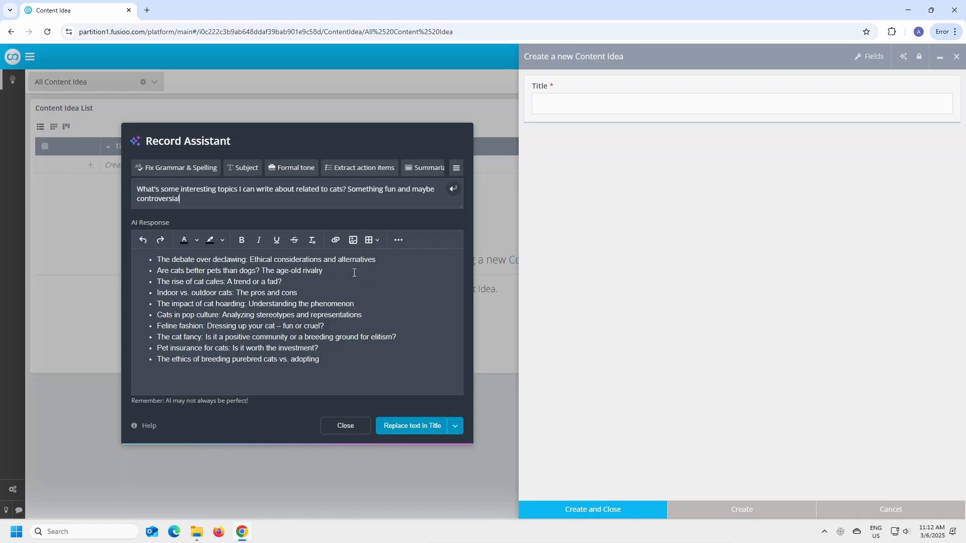
{"action": "left_click_drag", "start_coordinate": [324, 272], "coordinate": [250, 276]}
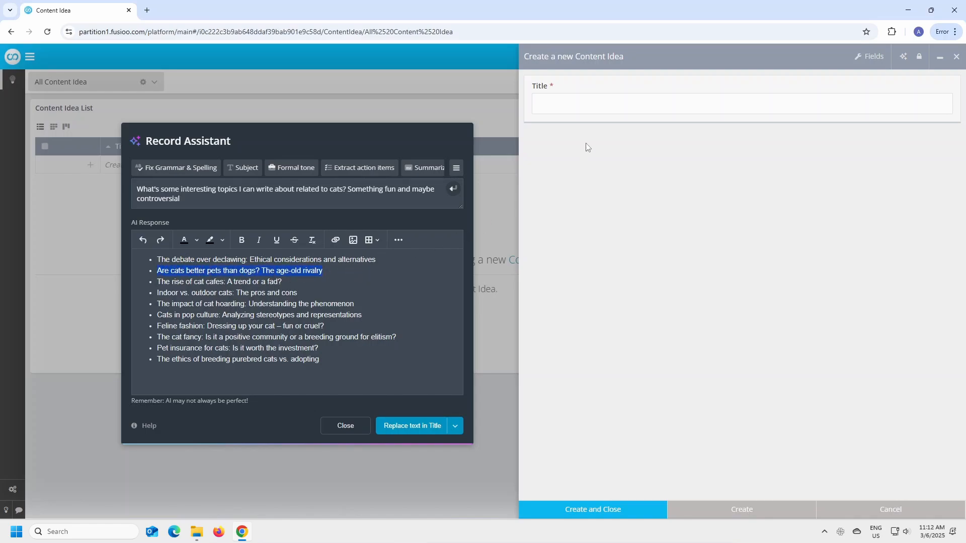
{"action": "left_click", "coordinate": [599, 104]}
{"action": "type", "text": "Are cats better pets than dogs? The age-old rivalry"}
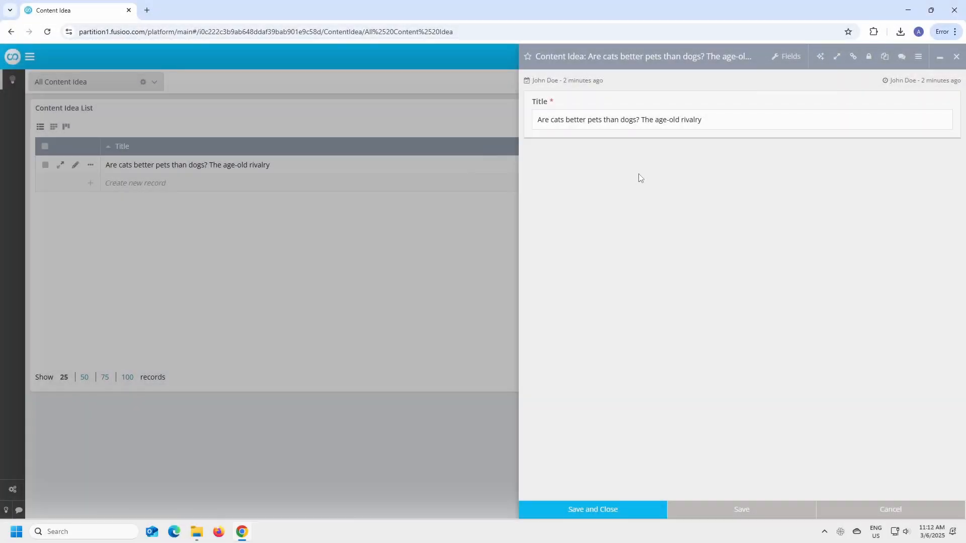
Step: Ask the record's Record Assistant "What are some key talking points I could include for this topic?", review the answer, and leave the record
{"action": "left_click", "coordinate": [820, 56]}
{"action": "type", "text": "What "}
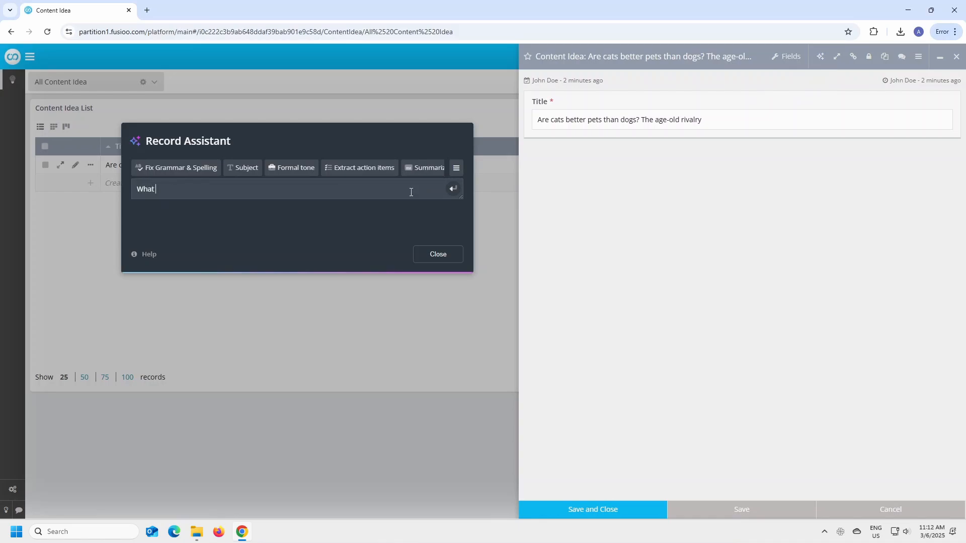
{"action": "type", "text": "are some key talking points I could include for this topic?"}
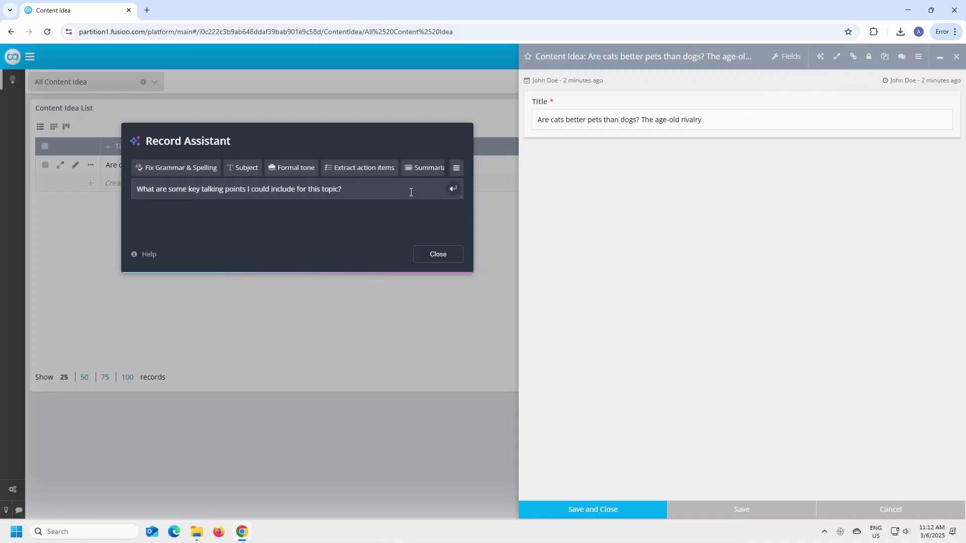
{"action": "key", "text": "Return"}
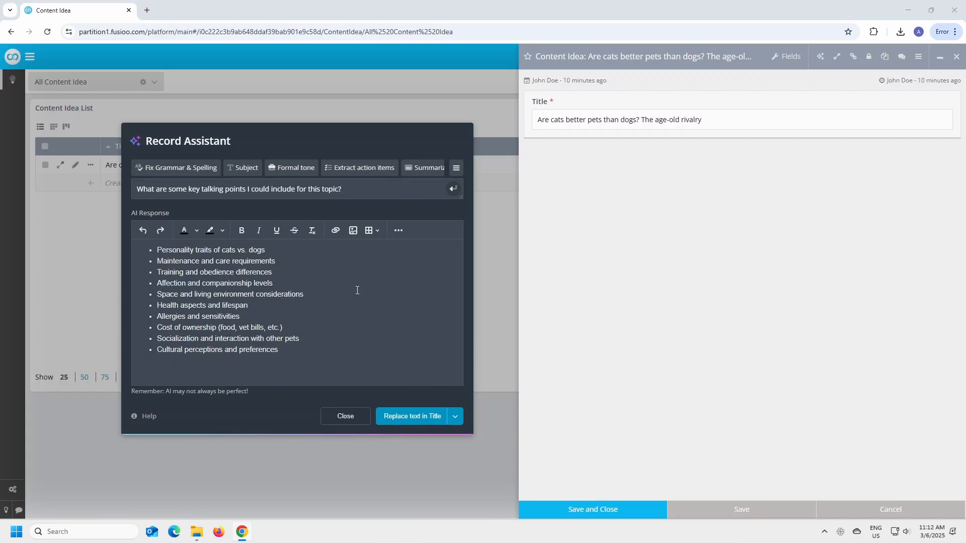
{"action": "left_click", "coordinate": [350, 421]}
{"action": "left_click", "coordinate": [189, 280]}
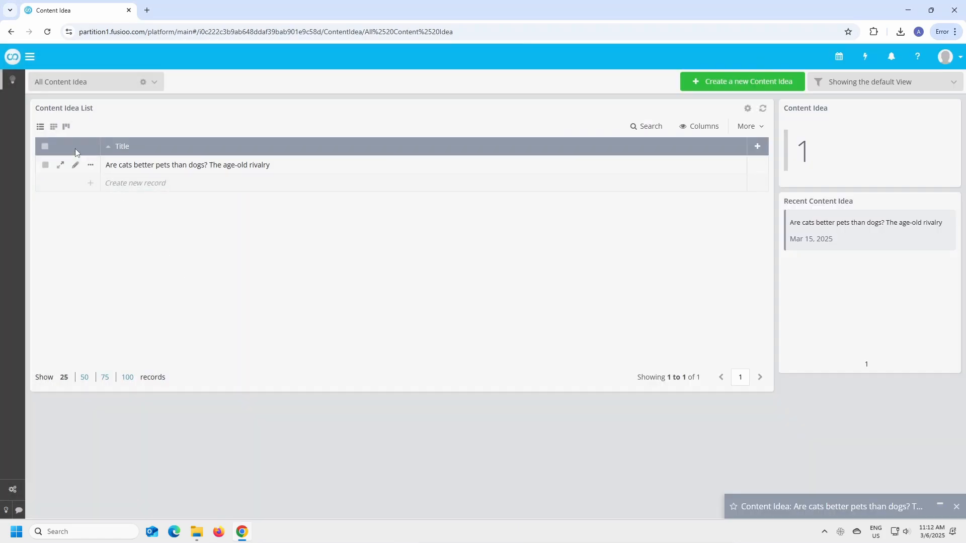
Step: Open the Content Idea app's field configuration and add a Multi-line Text field named "Talking Points"
{"action": "mouse_move", "coordinate": [16, 87]}
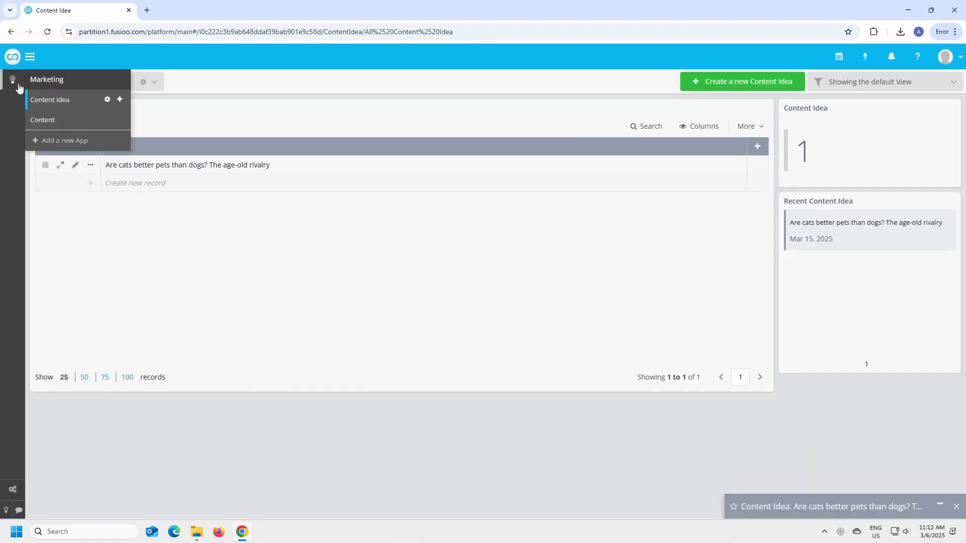
{"action": "left_click", "coordinate": [103, 100]}
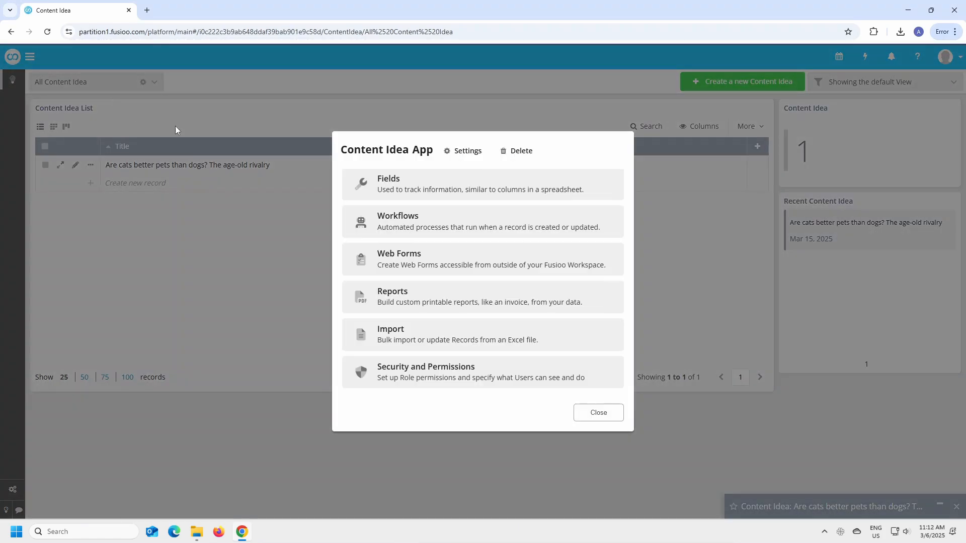
{"action": "left_click", "coordinate": [417, 191]}
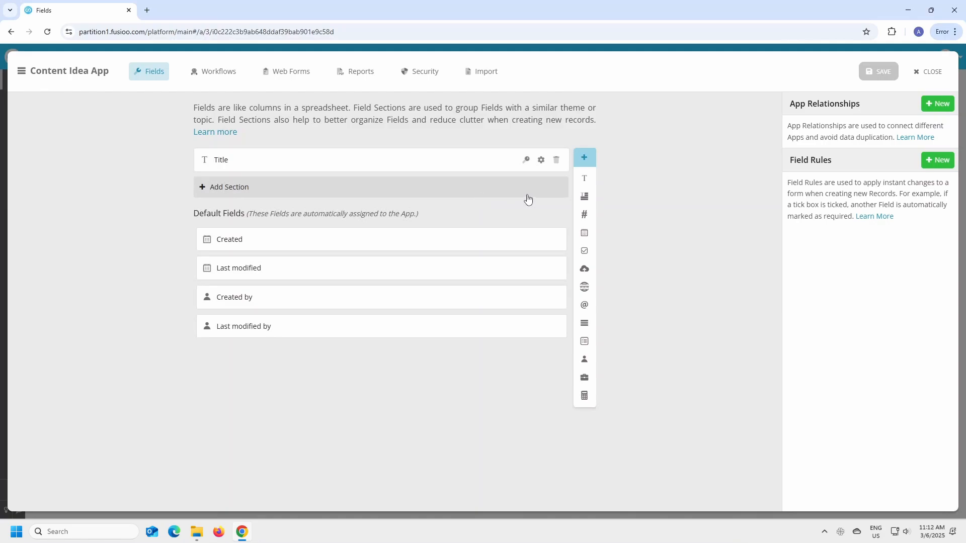
{"action": "left_click", "coordinate": [584, 196]}
{"action": "type", "text": "Tal"}
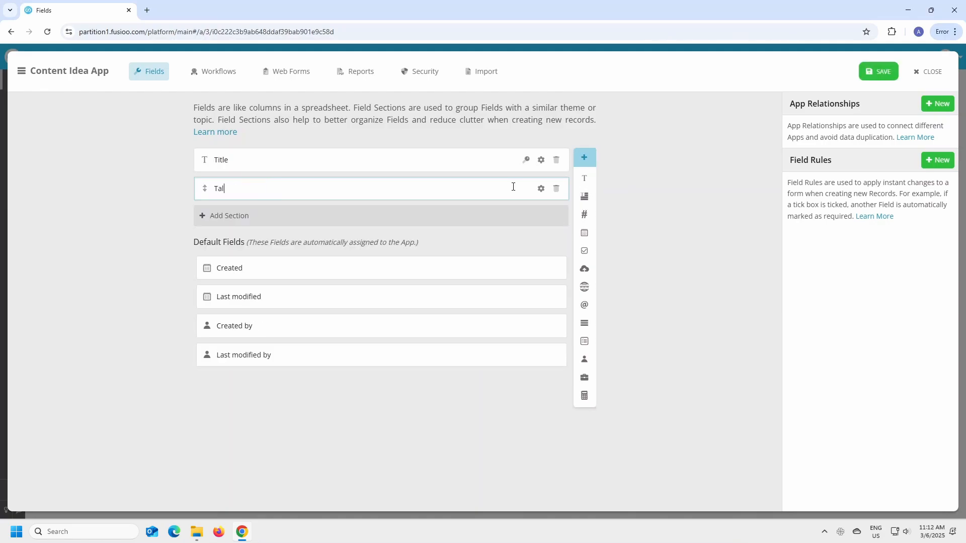
{"action": "type", "text": "king Points"}
Step: Enable AI Autofill for the Talking Points field with the custom prompt "Write talking points for a Youtube video about {Title}"
{"action": "left_click", "coordinate": [540, 188]}
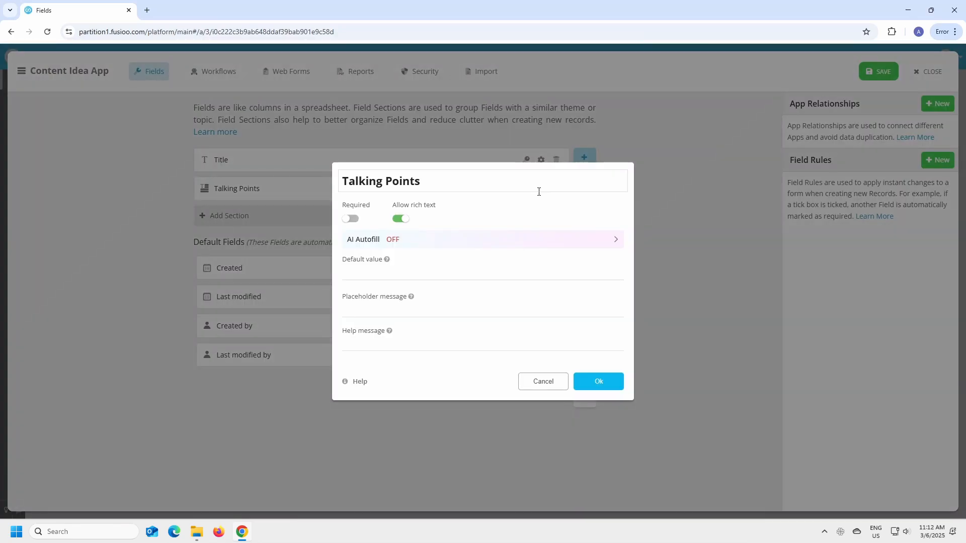
{"action": "left_click", "coordinate": [534, 244]}
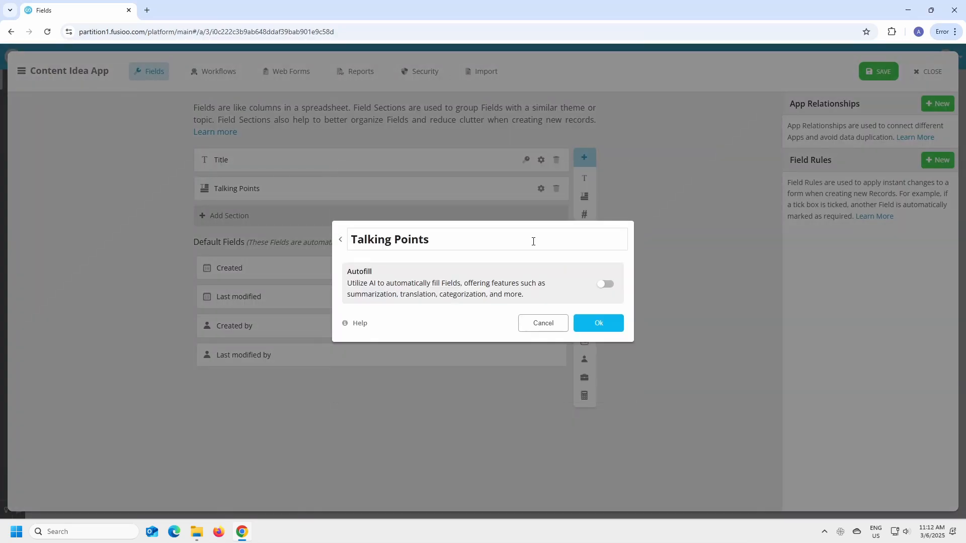
{"action": "left_click", "coordinate": [605, 284]}
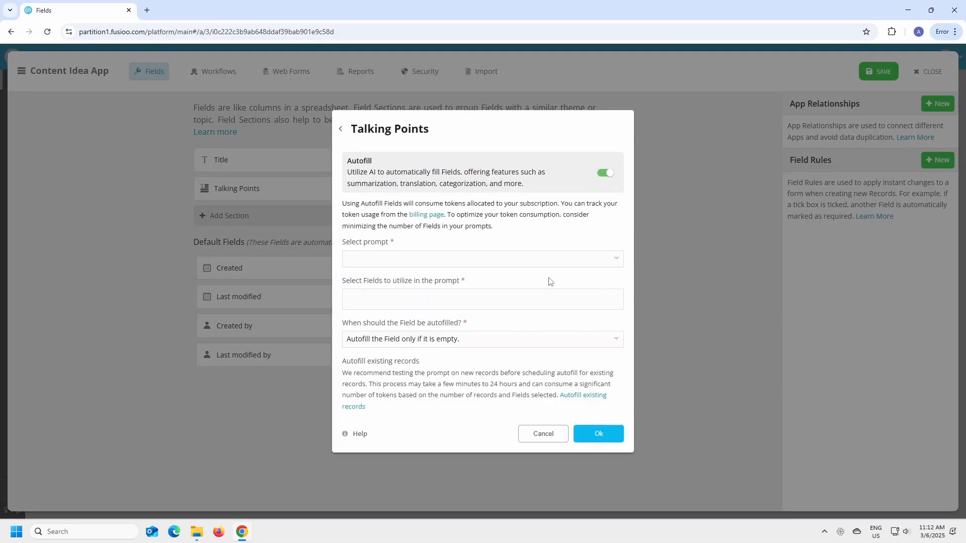
{"action": "left_click", "coordinate": [468, 266]}
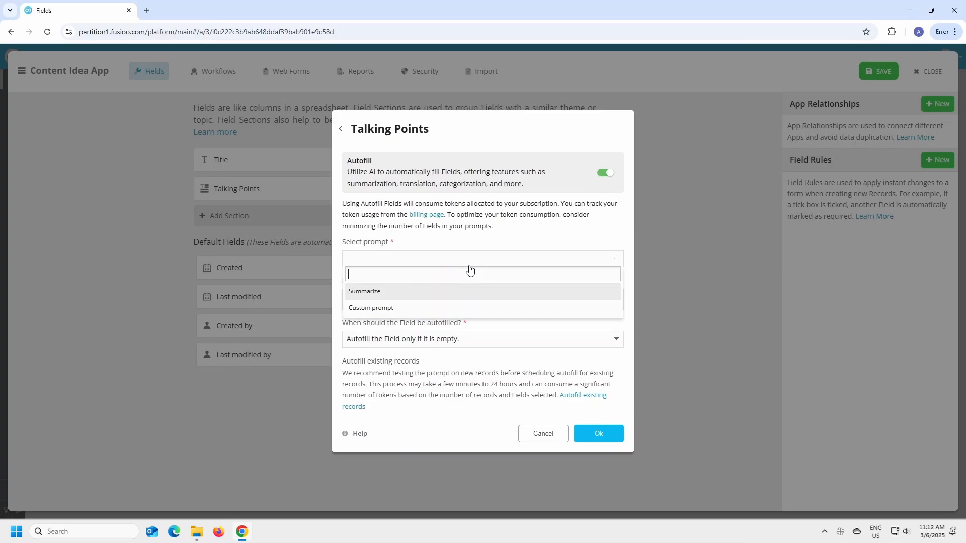
{"action": "left_click", "coordinate": [463, 309]}
{"action": "type", "text": "Write talk"}
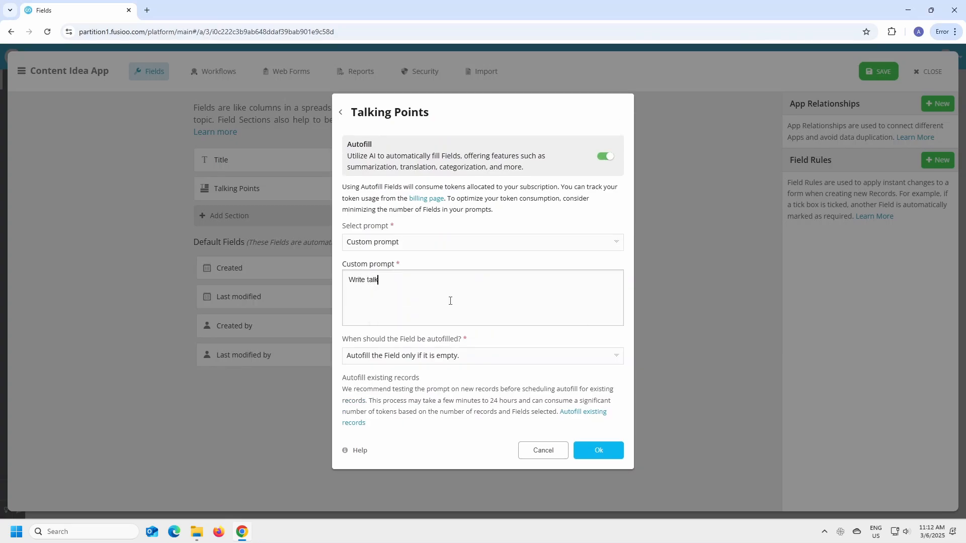
{"action": "type", "text": "ing points for a Youtube video about "}
{"action": "type", "text": "{"}
{"action": "key", "text": "Return"}
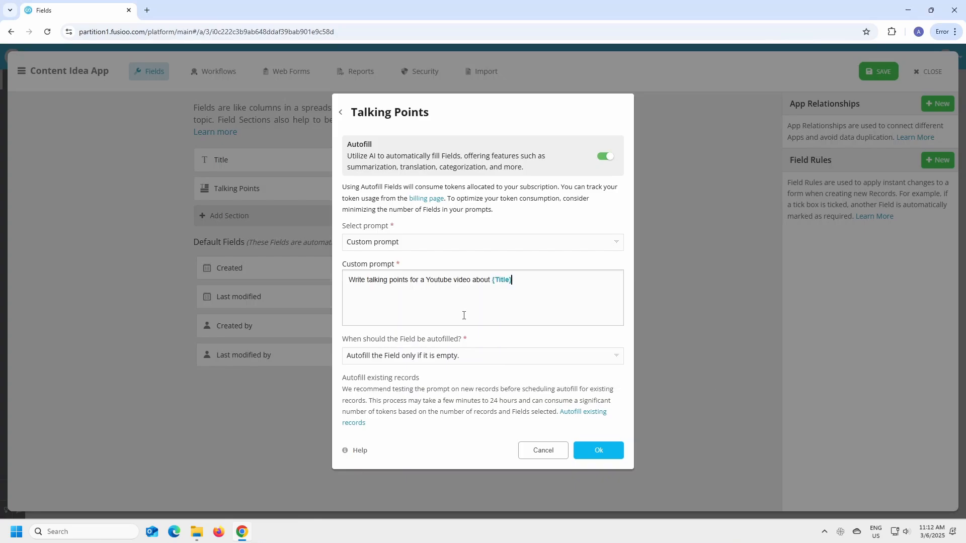
Step: Set the Talking Points field to always autofill, replacing any existing values, and accept the field settings
{"action": "left_click", "coordinate": [490, 361]}
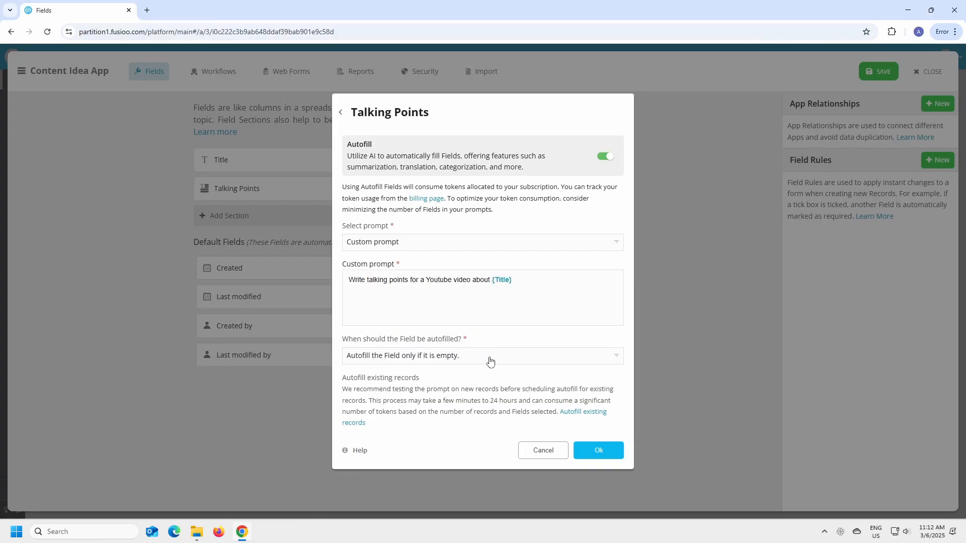
{"action": "left_click", "coordinate": [500, 406]}
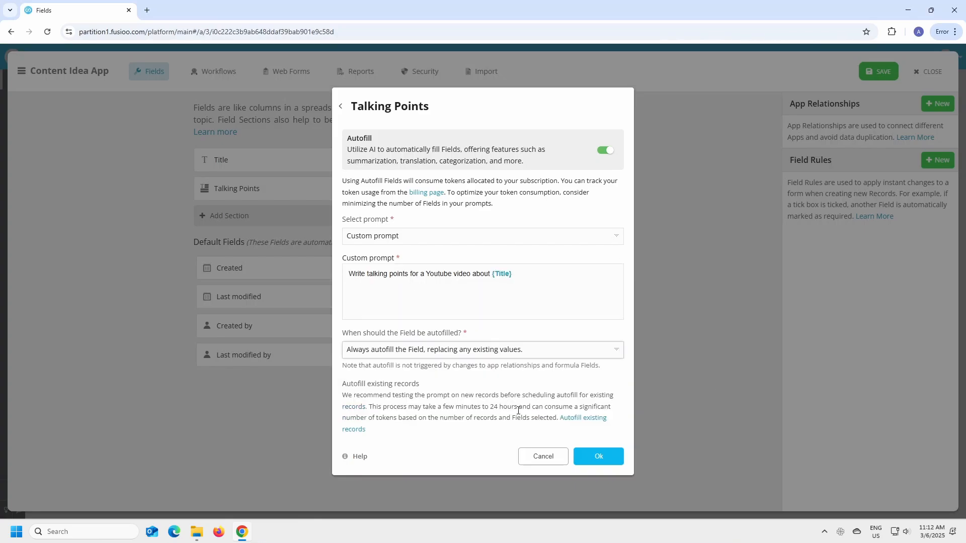
{"action": "left_click", "coordinate": [596, 461]}
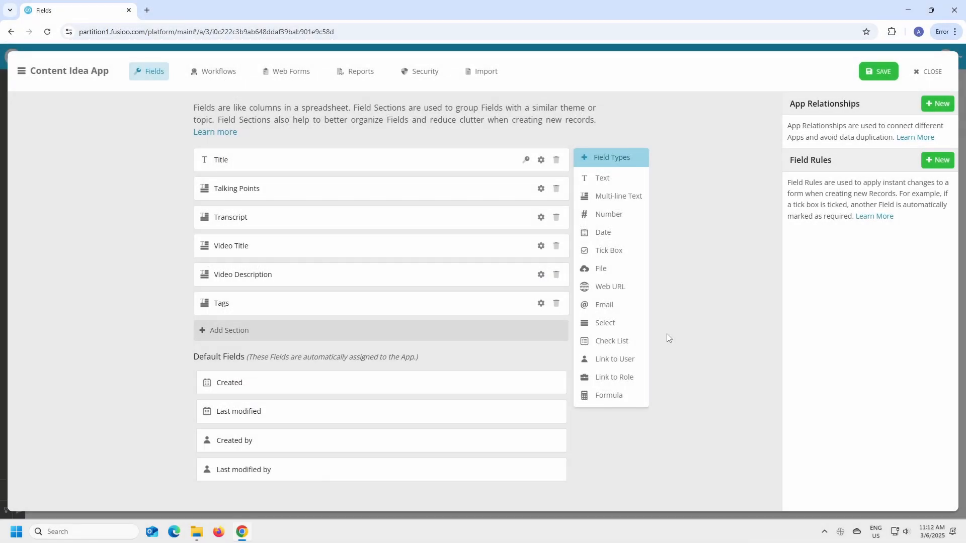
Step: Save the Content Idea app's fields and close the app configuration
{"action": "left_click", "coordinate": [870, 75]}
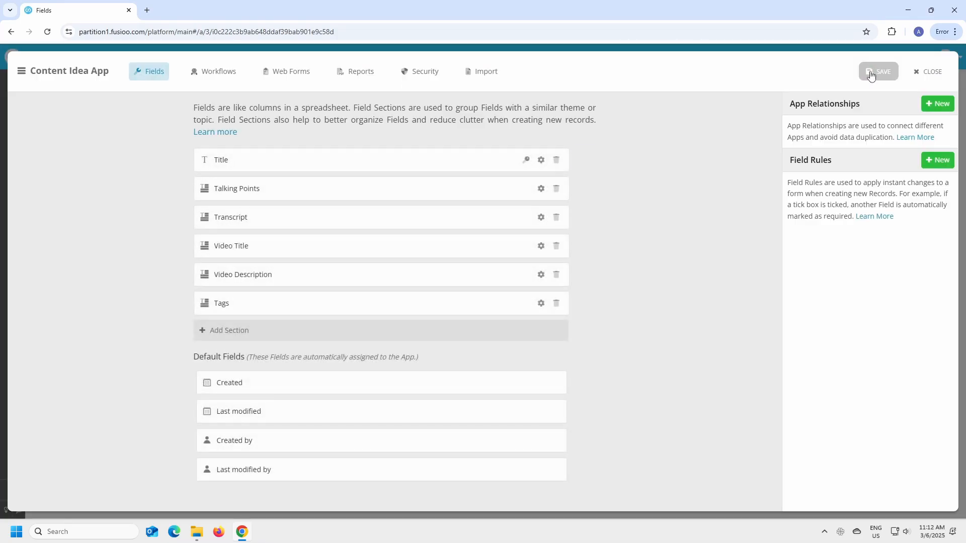
{"action": "left_click", "coordinate": [928, 73]}
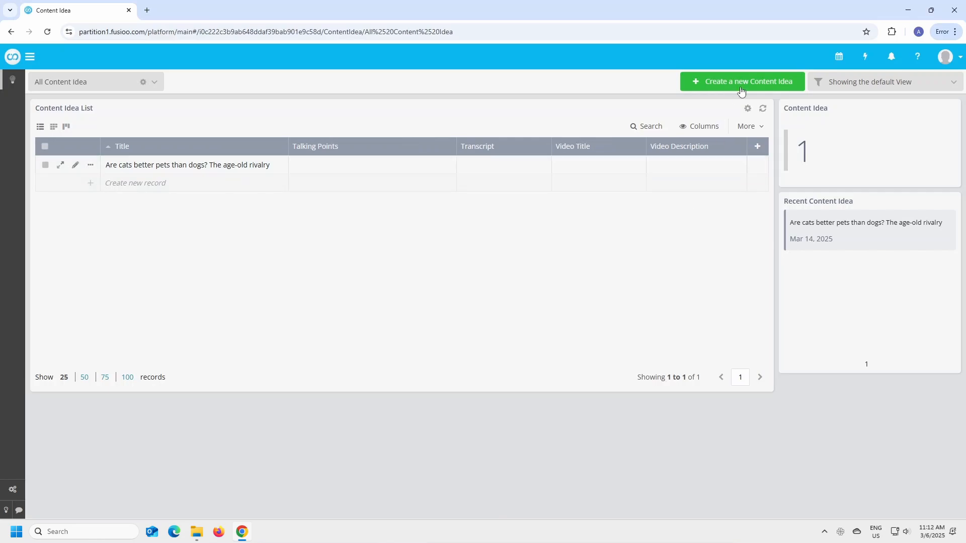
Step: Create a new Content Idea record titled "Cats vs dogs" and close its form
{"action": "left_click", "coordinate": [748, 83]}
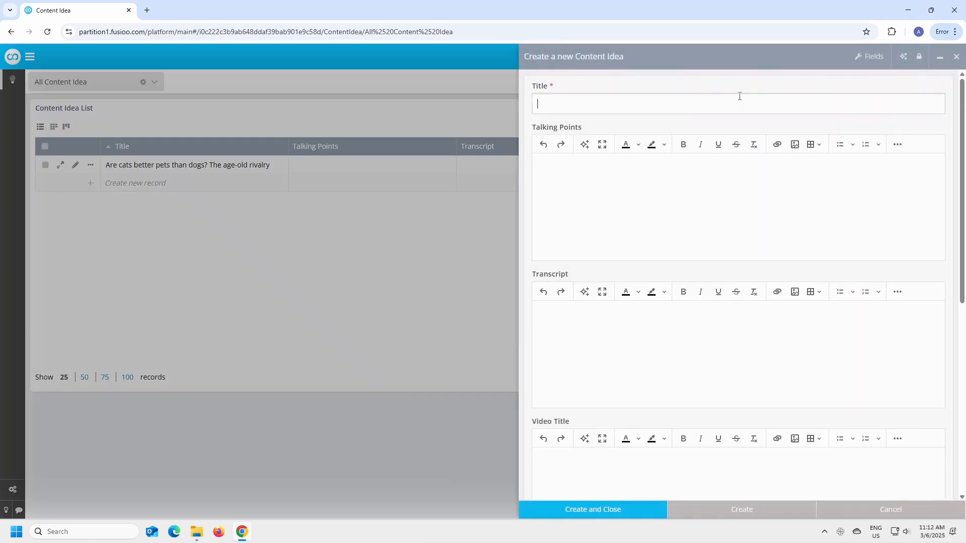
{"action": "type", "text": "Cats vs dogs"}
{"action": "left_click", "coordinate": [611, 509]}
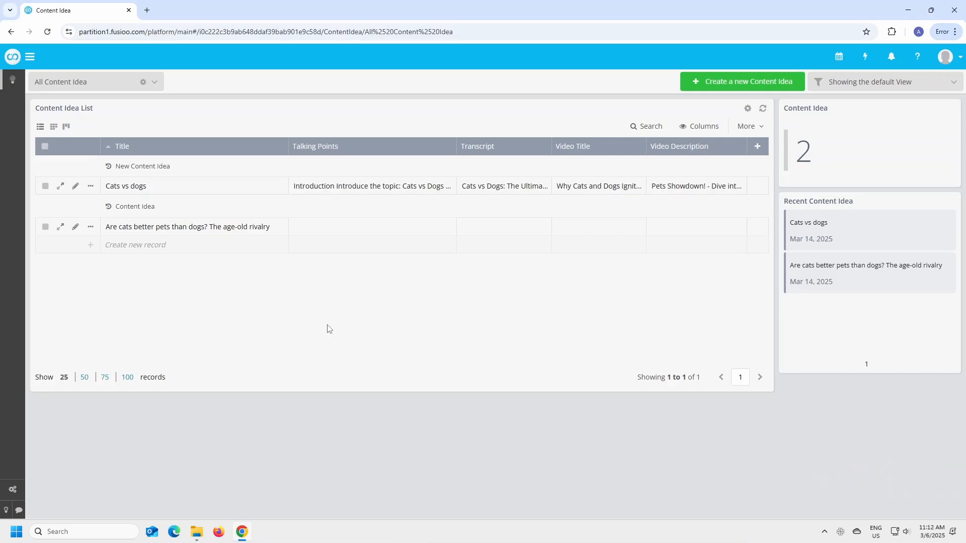
Step: Review the autofilled talking points, transcript, video titles, description and tags of the "Cats vs dogs" record, then close it
{"action": "left_click", "coordinate": [76, 187]}
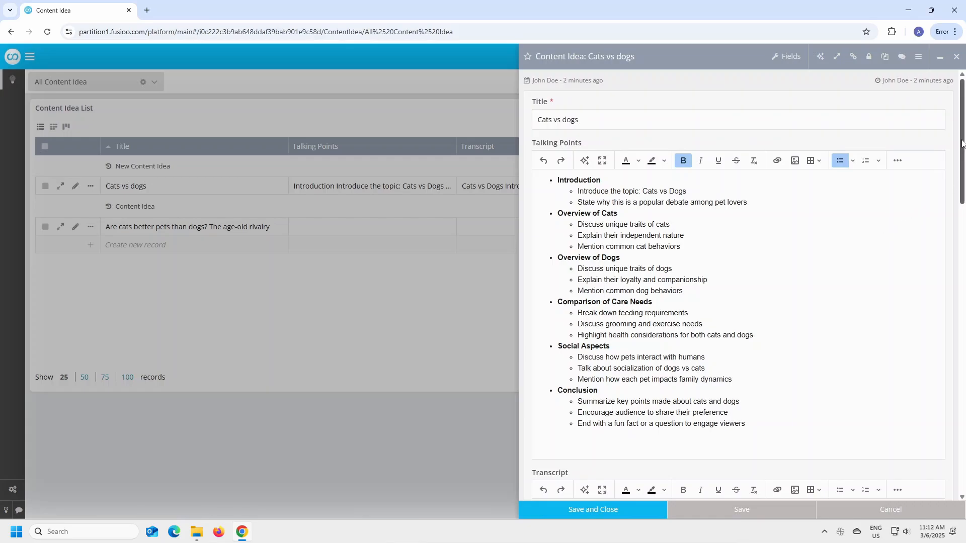
{"action": "left_click_drag", "start_coordinate": [962, 143], "coordinate": [944, 257]}
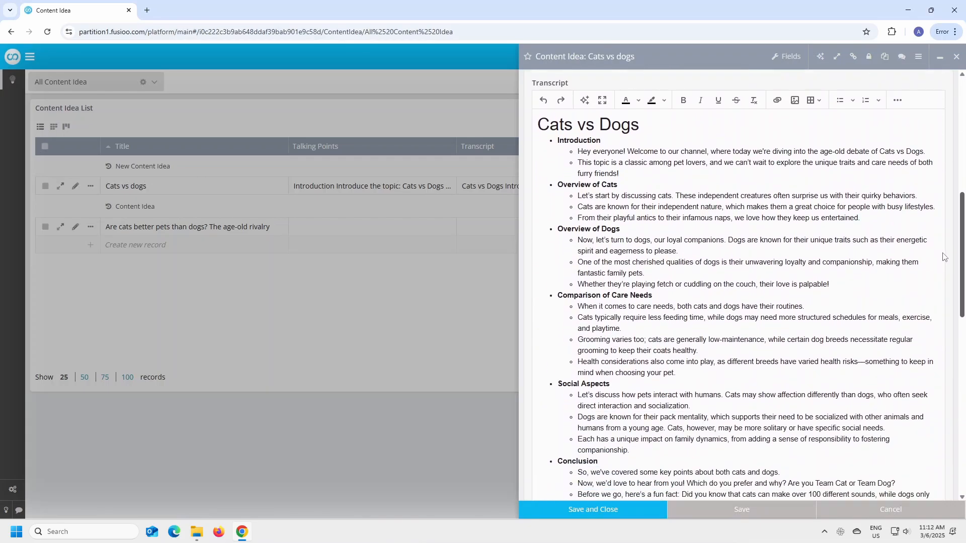
{"action": "scroll", "coordinate": [944, 257], "scroll_direction": "down", "scroll_amount": 8}
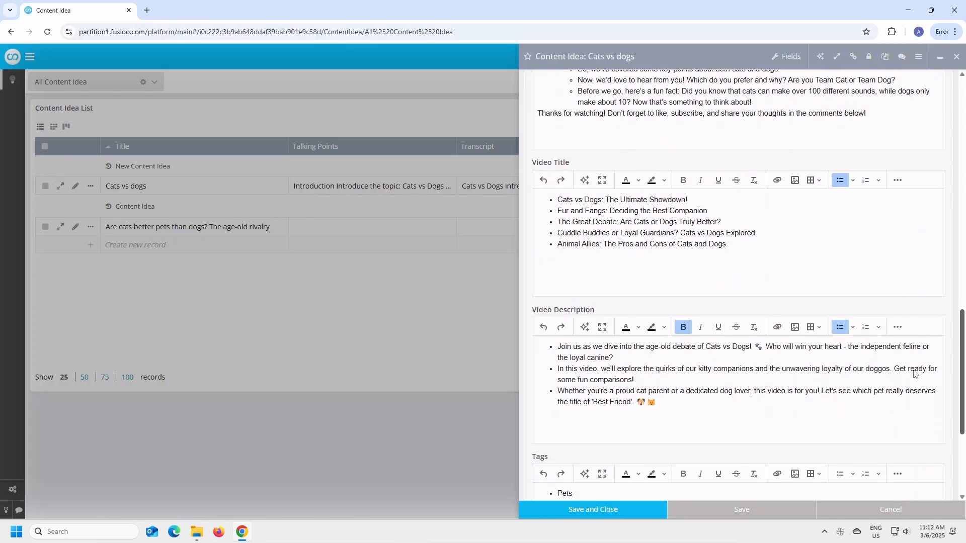
{"action": "left_click_drag", "start_coordinate": [913, 370], "coordinate": [949, 443]}
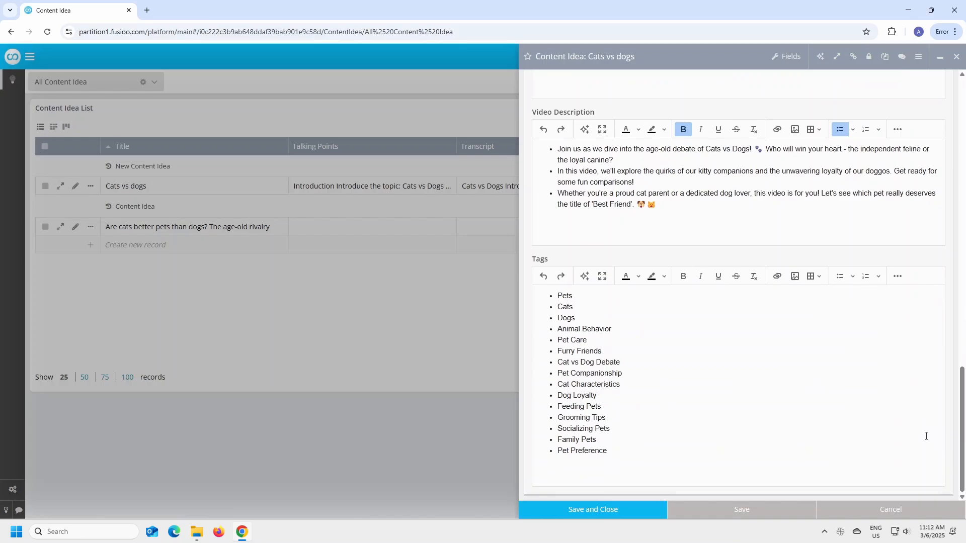
{"action": "left_click", "coordinate": [955, 57]}
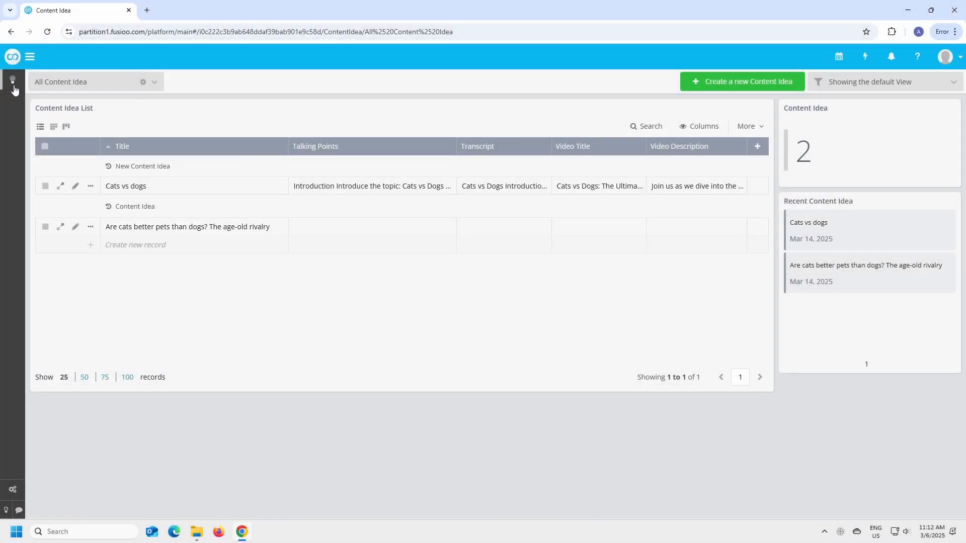
Step: Create a new Marketing app named "Content" from the suggested fields, leaving out File Attachment, Views and Related Links
{"action": "mouse_move", "coordinate": [14, 90]}
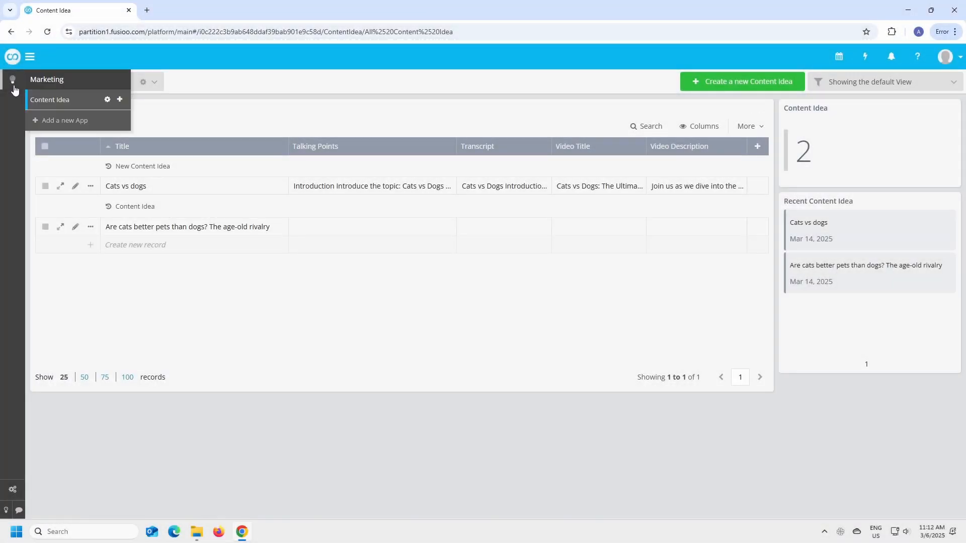
{"action": "left_click", "coordinate": [108, 124]}
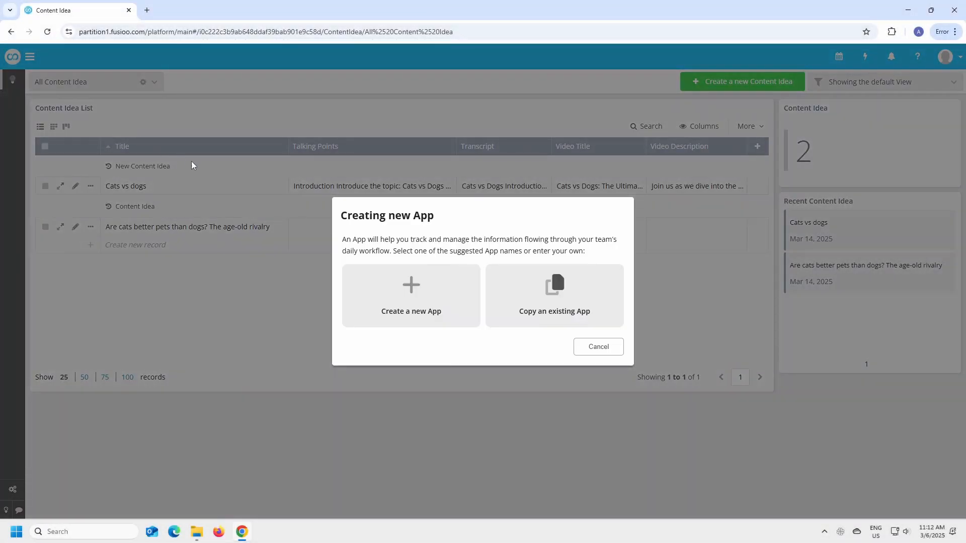
{"action": "left_click", "coordinate": [452, 323]}
{"action": "type", "text": "Co"}
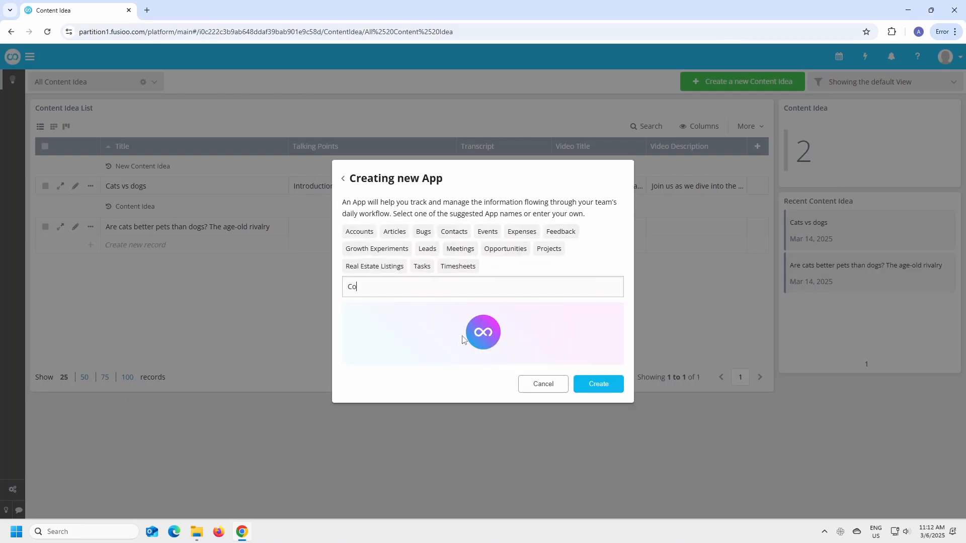
{"action": "type", "text": "ntent"}
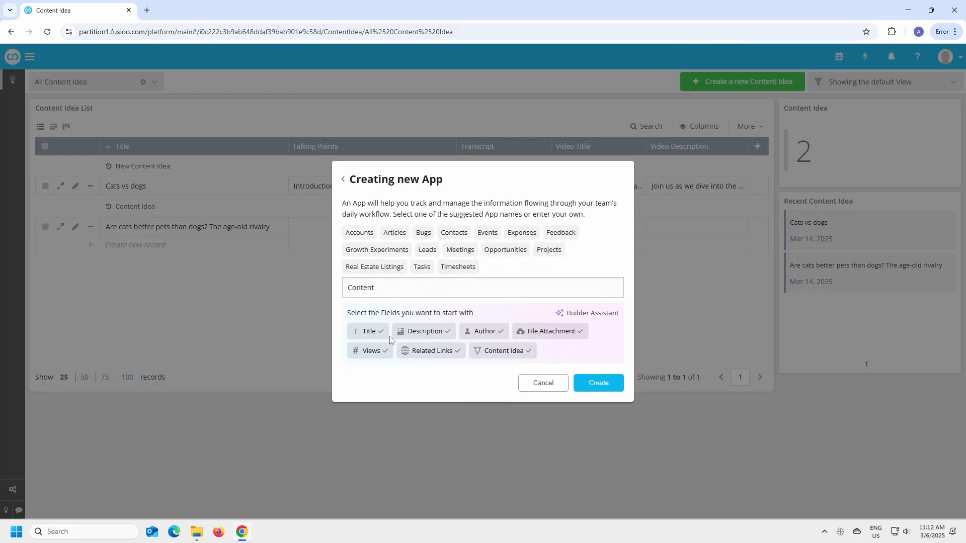
{"action": "left_click", "coordinate": [534, 338]}
{"action": "left_click", "coordinate": [371, 356]}
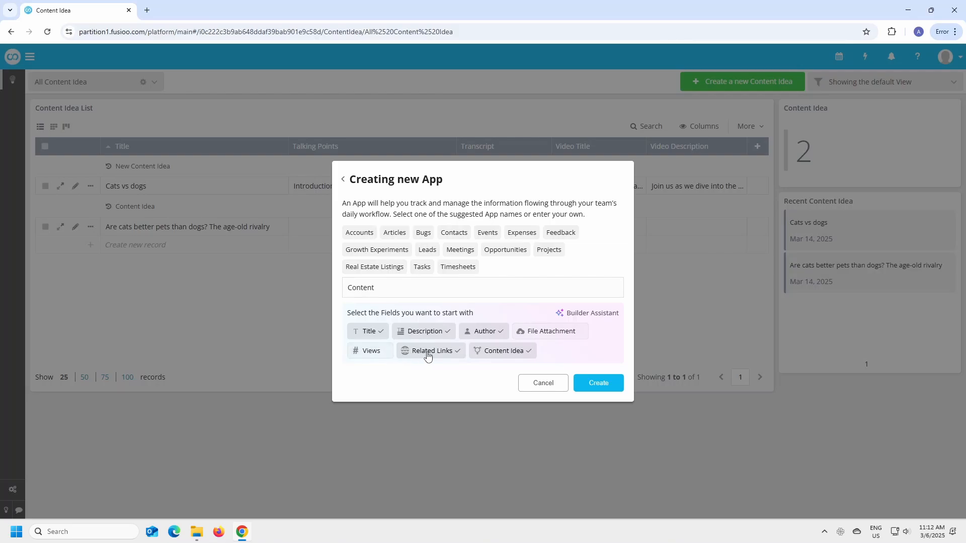
{"action": "left_click", "coordinate": [427, 353]}
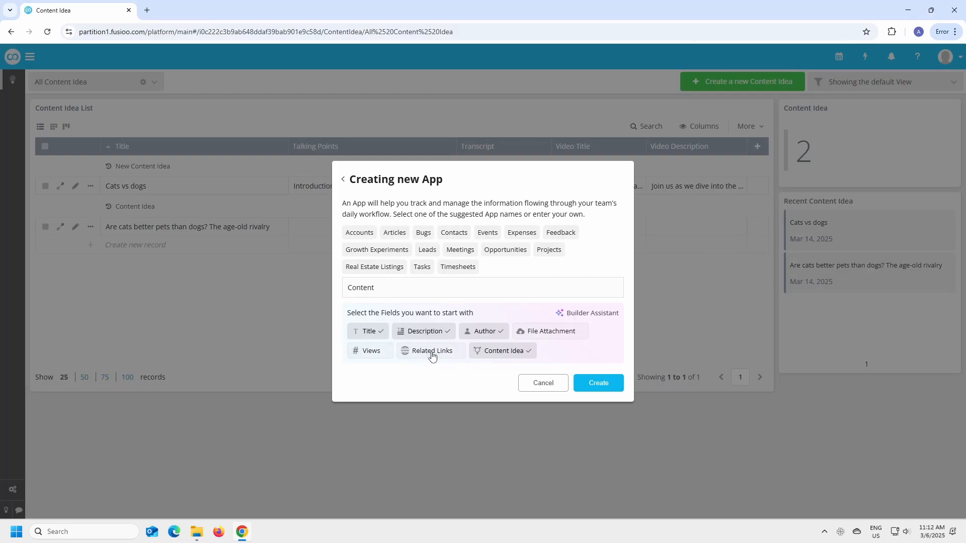
{"action": "left_click", "coordinate": [593, 383]}
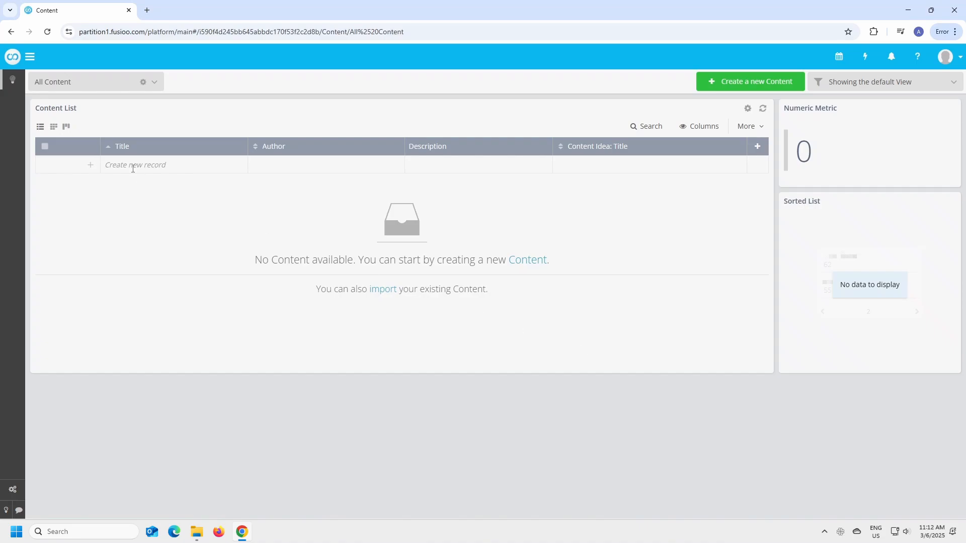
Step: Open the Content app's field configuration and add a Multi-line Text field named "Transcript" between Author and Description
{"action": "mouse_move", "coordinate": [17, 86]}
{"action": "left_click", "coordinate": [107, 120]}
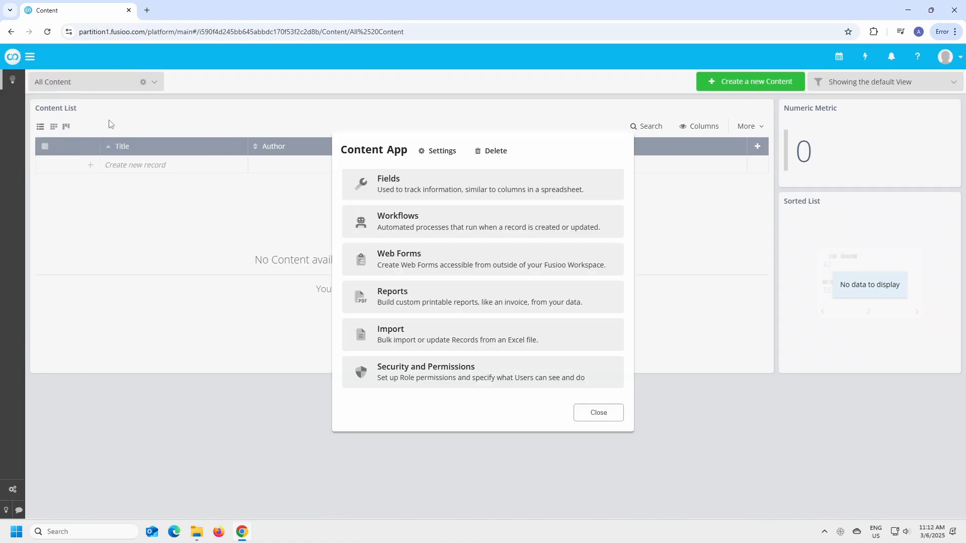
{"action": "left_click", "coordinate": [477, 203]}
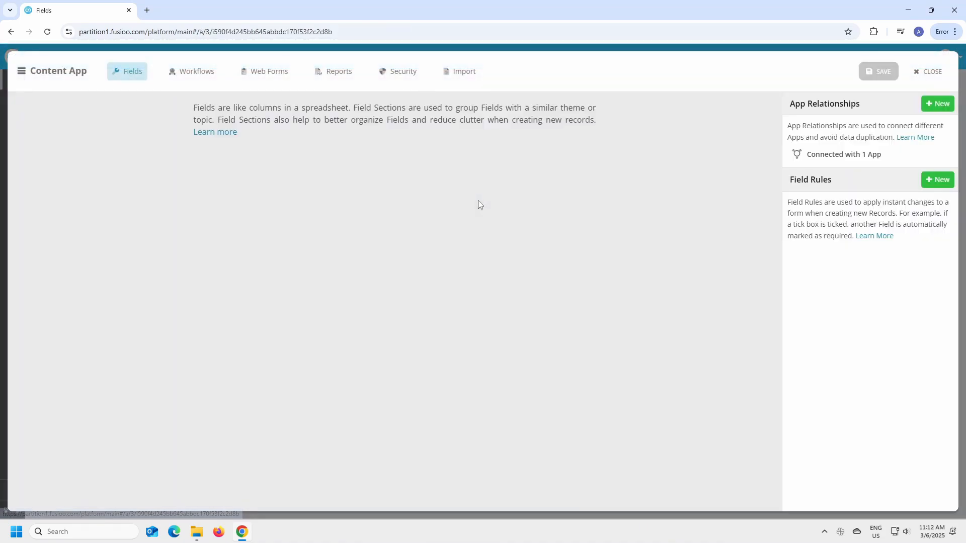
{"action": "left_click_drag", "start_coordinate": [586, 197], "coordinate": [324, 209]}
{"action": "type", "text": "Transc"}
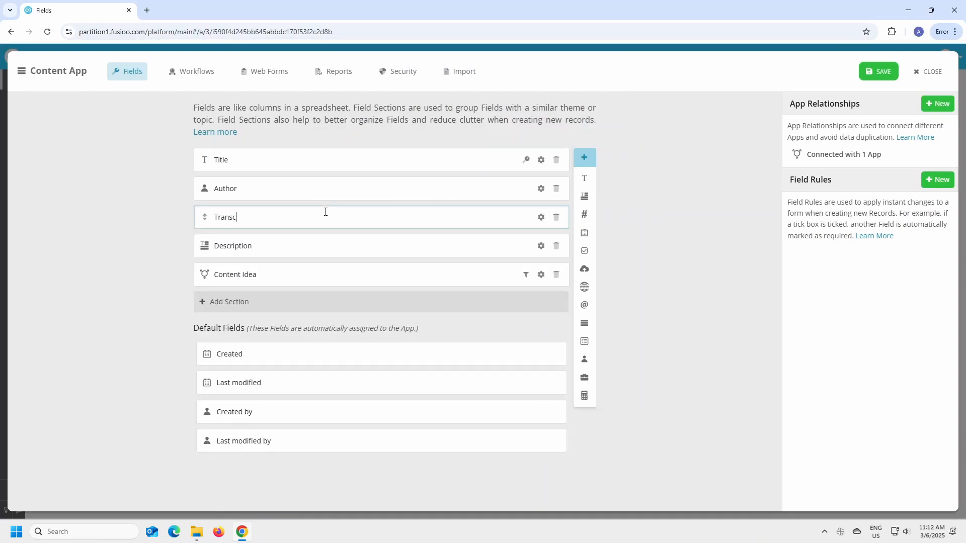
{"action": "type", "text": "ript"}
Step: Add a Multi-line Text field named "Tags" below Description and save the Content app's fields
{"action": "left_click_drag", "start_coordinate": [584, 199], "coordinate": [246, 286]}
{"action": "type", "text": "Tags"}
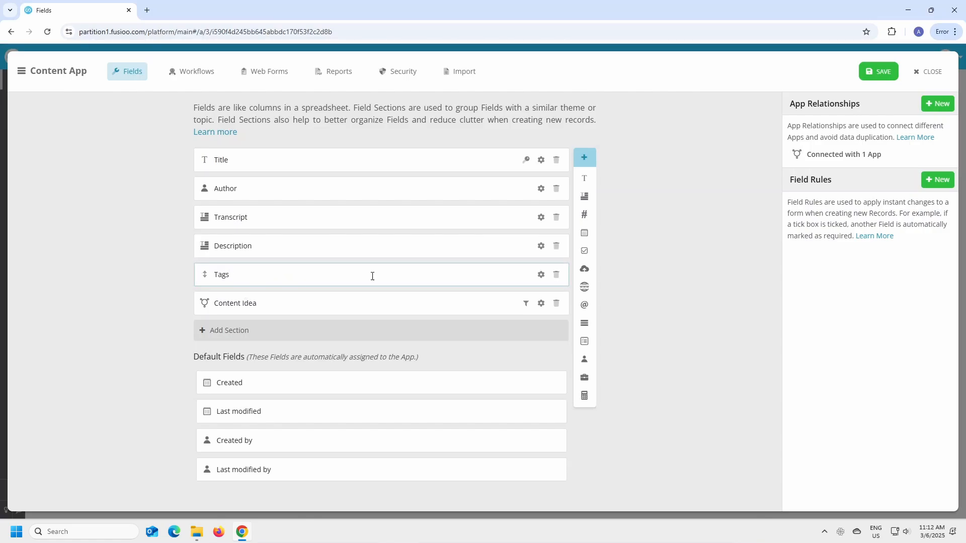
{"action": "key", "text": "Return"}
{"action": "left_click", "coordinate": [871, 82]}
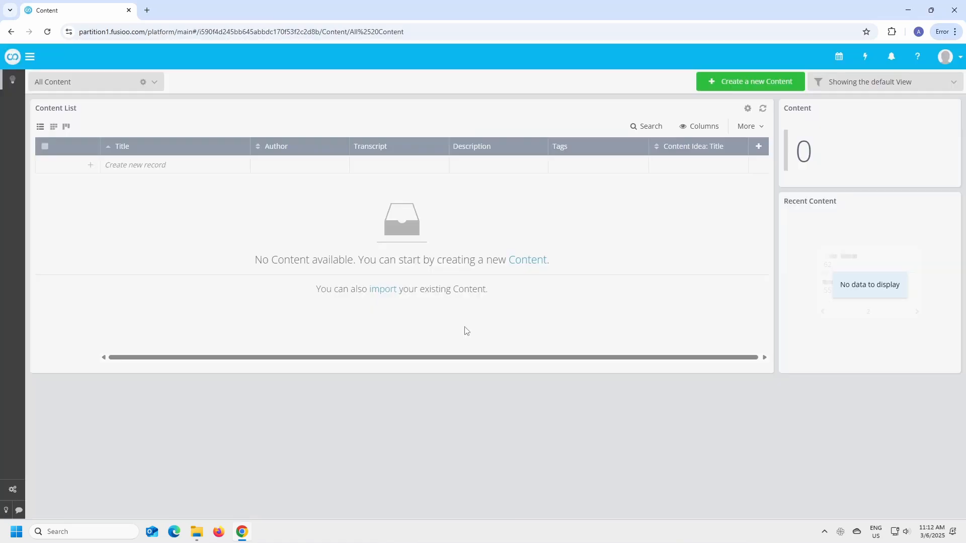
Step: Open the full "Cats vs dogs" Content Idea record and start a new linked Content record from it
{"action": "mouse_move", "coordinate": [12, 87]}
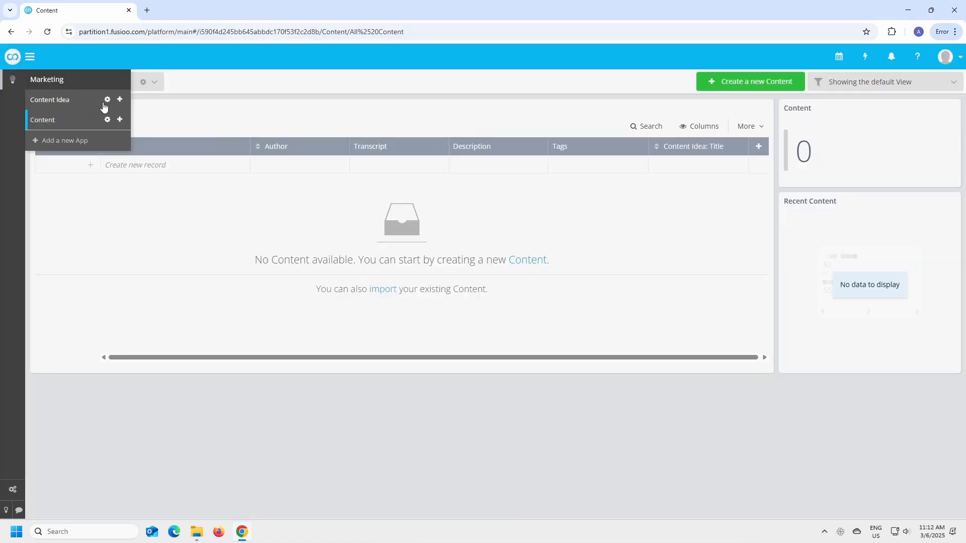
{"action": "left_click", "coordinate": [75, 101]}
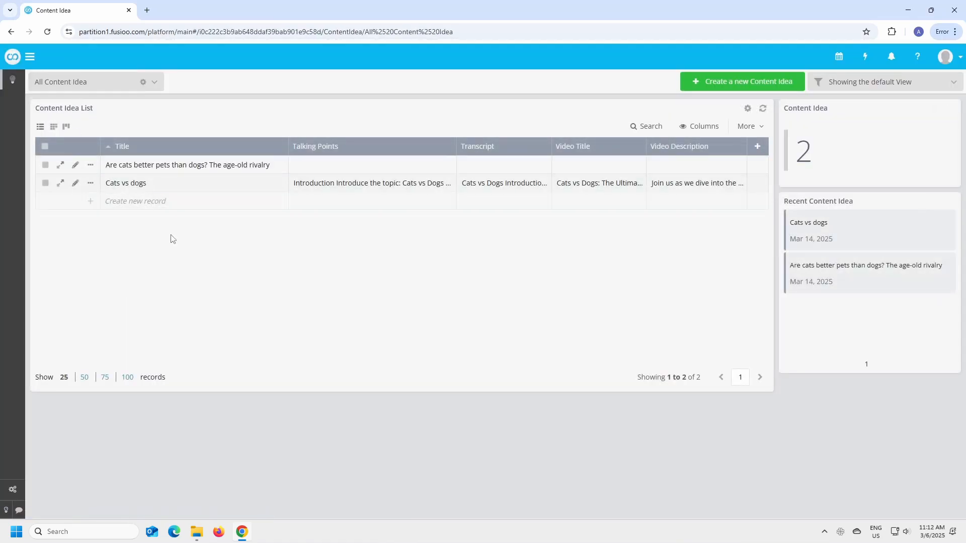
{"action": "left_click", "coordinate": [60, 183]}
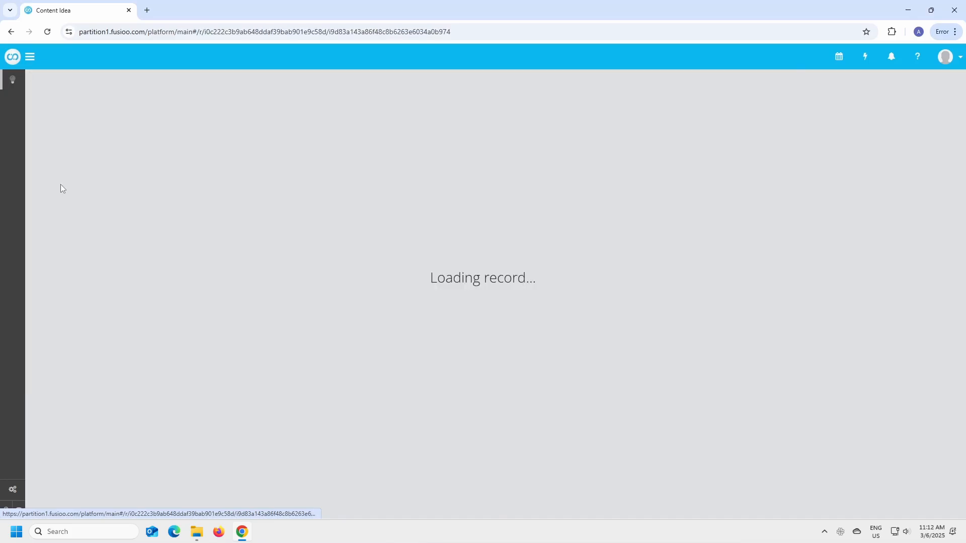
{"action": "left_click", "coordinate": [179, 175]}
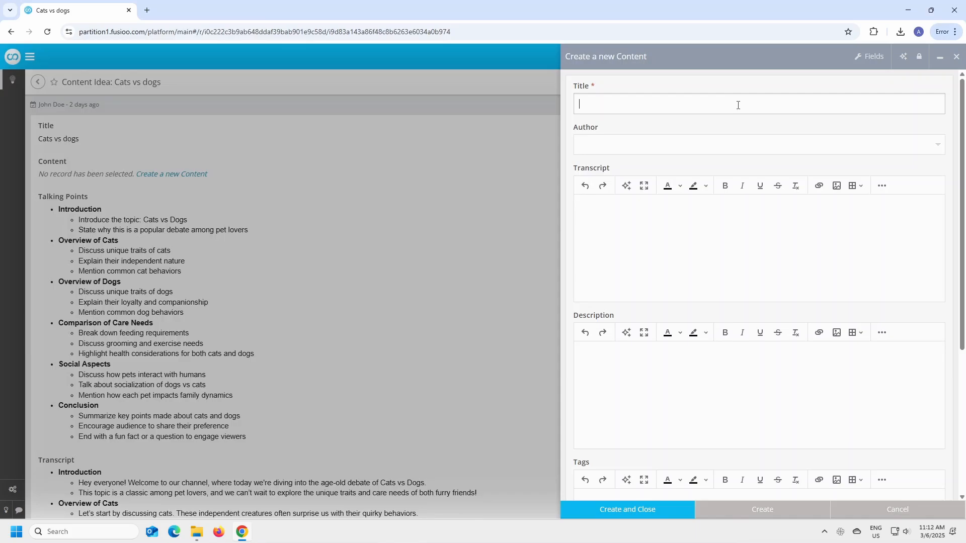
Step: Copy "Cats vs Dogs: The Ultimate Showdown!" from the record's Video Title suggestions into the new Content record's Title
{"action": "left_click", "coordinate": [940, 57]}
{"action": "left_click_drag", "start_coordinate": [960, 113], "coordinate": [938, 318]}
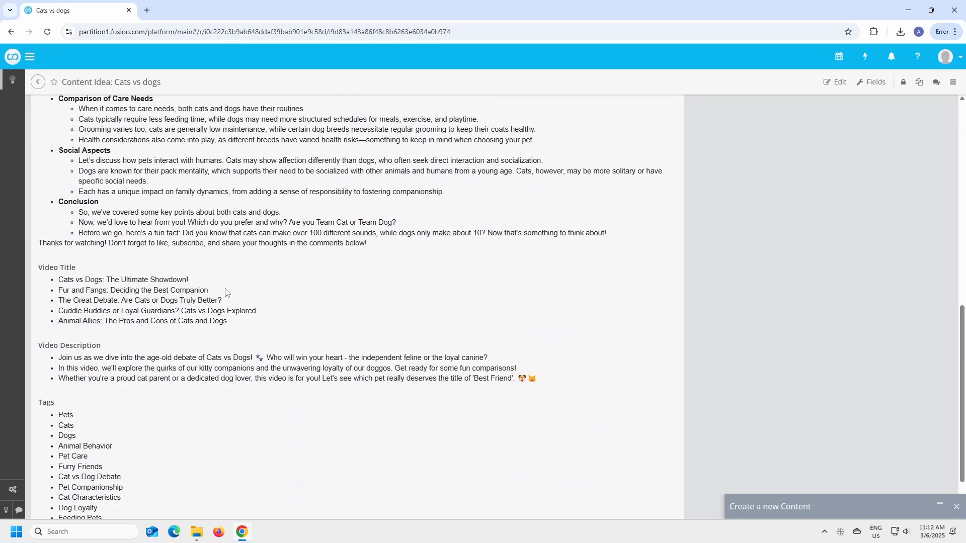
{"action": "left_click_drag", "start_coordinate": [189, 280], "coordinate": [57, 280]}
{"action": "key", "text": "ctrl+c"}
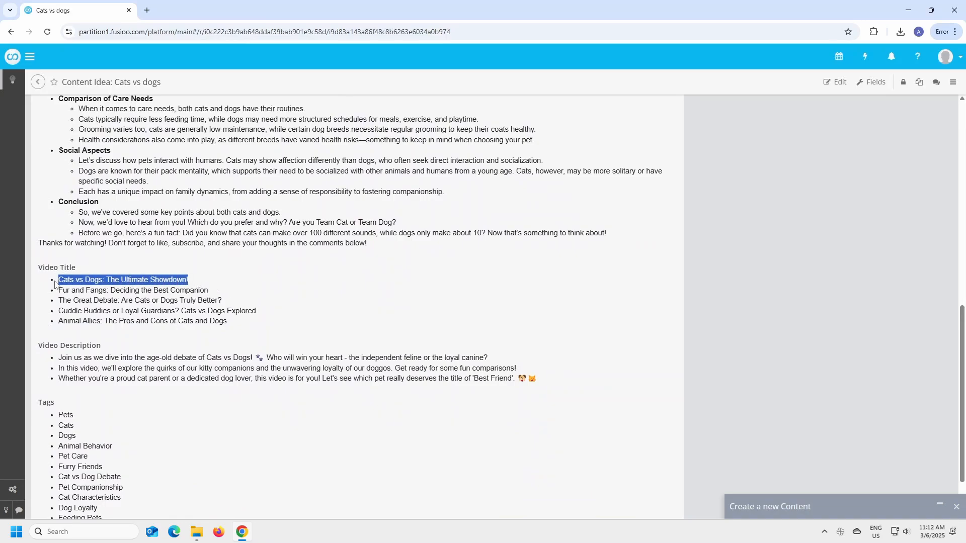
{"action": "left_click", "coordinate": [243, 287]}
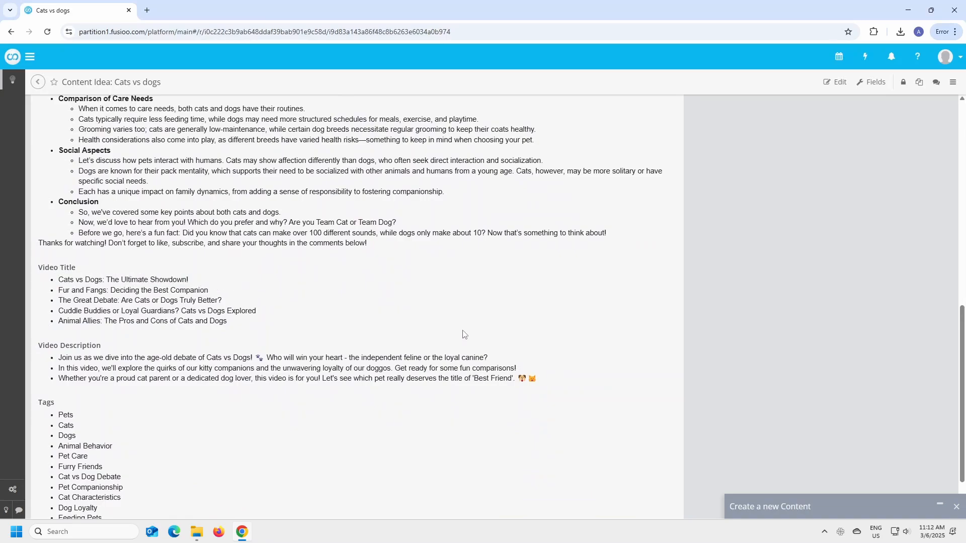
{"action": "left_click", "coordinate": [753, 509]}
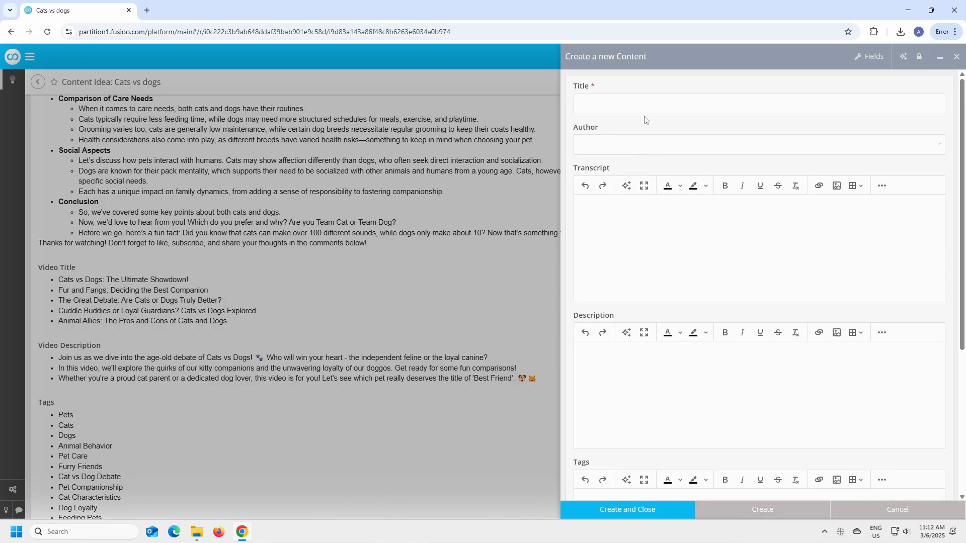
{"action": "left_click", "coordinate": [641, 103]}
{"action": "key", "text": "ctrl+v"}
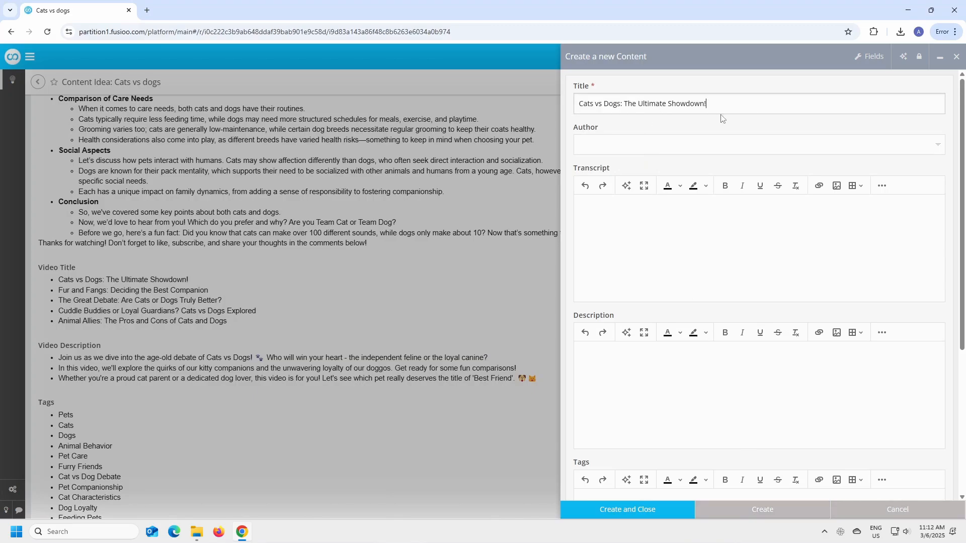
Step: Ask the Record Assistant to "Generate 5 titles to use for a Youtube video similar to this one" and dismiss it
{"action": "left_click", "coordinate": [904, 57]}
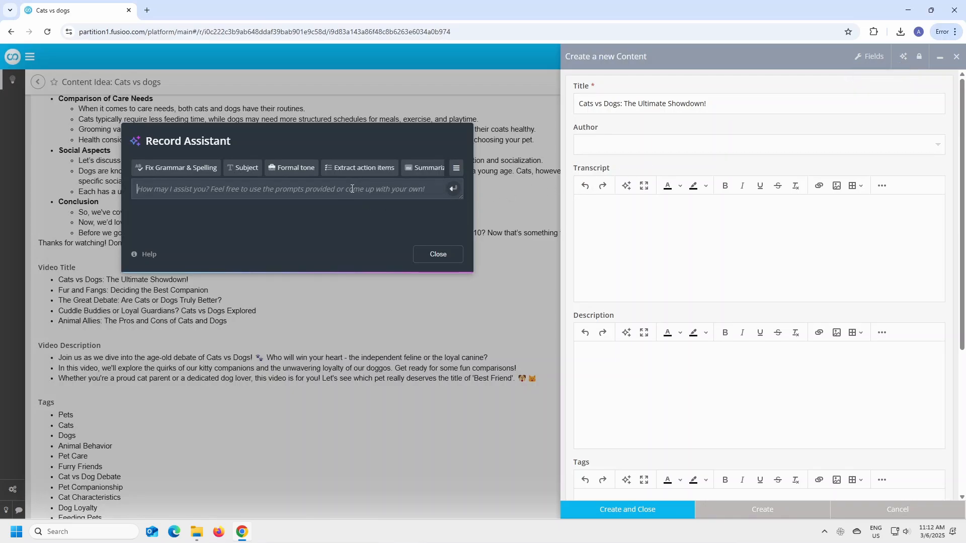
{"action": "type", "text": "Generate 5 titles to us"}
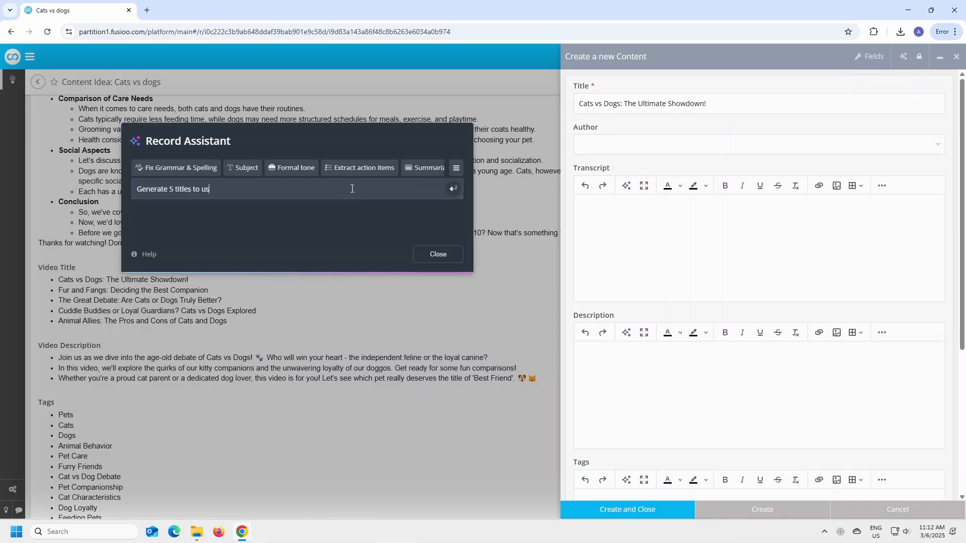
{"action": "type", "text": "e for a Youtube video similar to this one"}
{"action": "key", "text": "Return"}
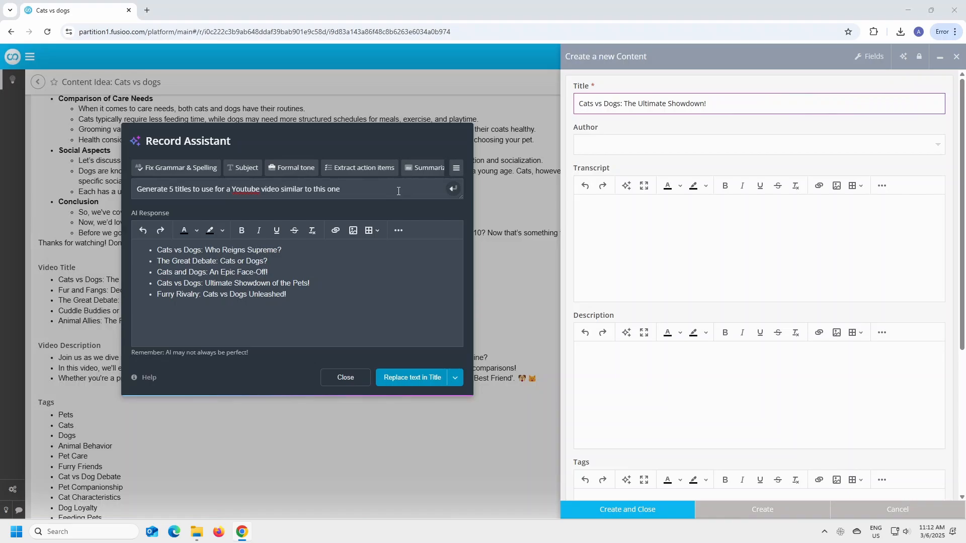
{"action": "left_click", "coordinate": [67, 115]}
Step: Open the Content app's field settings and add a Select field named "Status"
{"action": "mouse_move", "coordinate": [13, 86]}
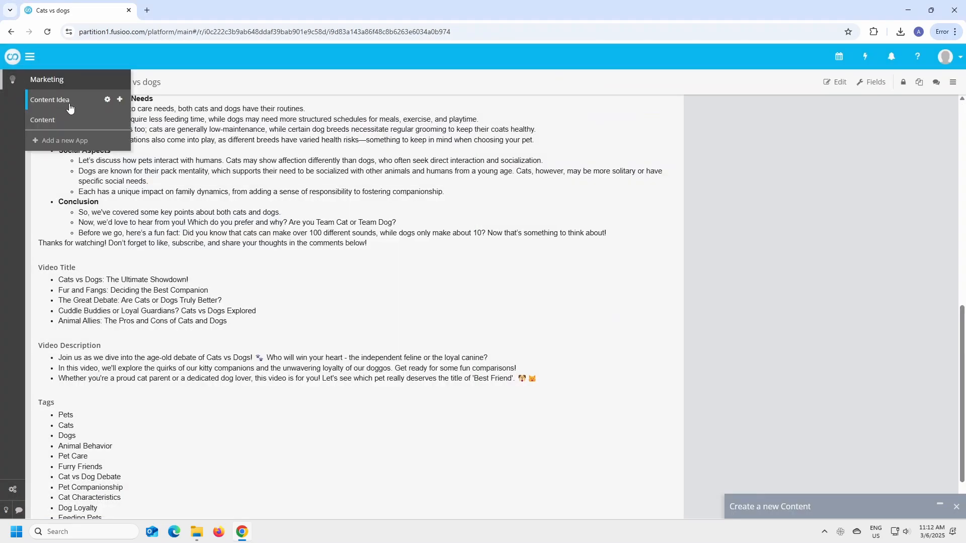
{"action": "left_click", "coordinate": [110, 124]}
{"action": "left_click", "coordinate": [424, 187]}
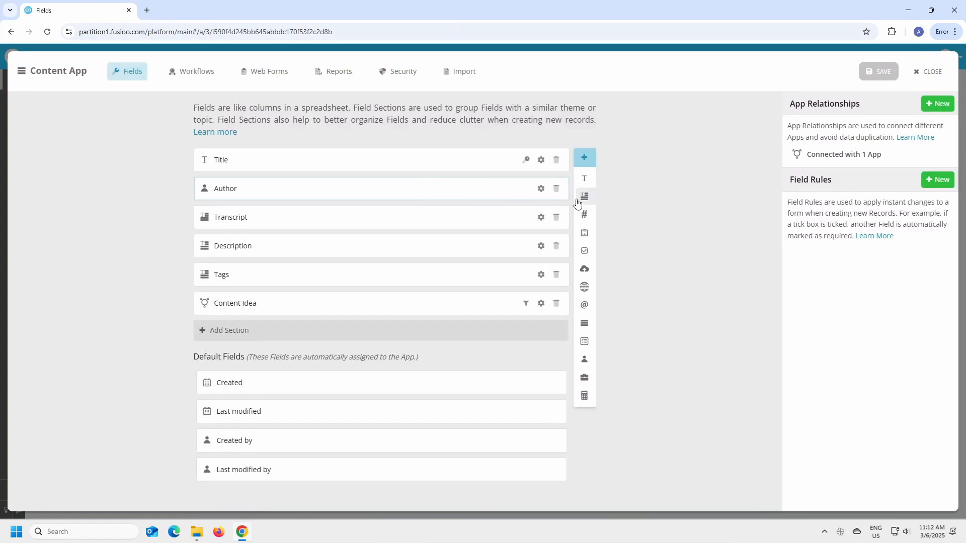
{"action": "mouse_move", "coordinate": [584, 213]}
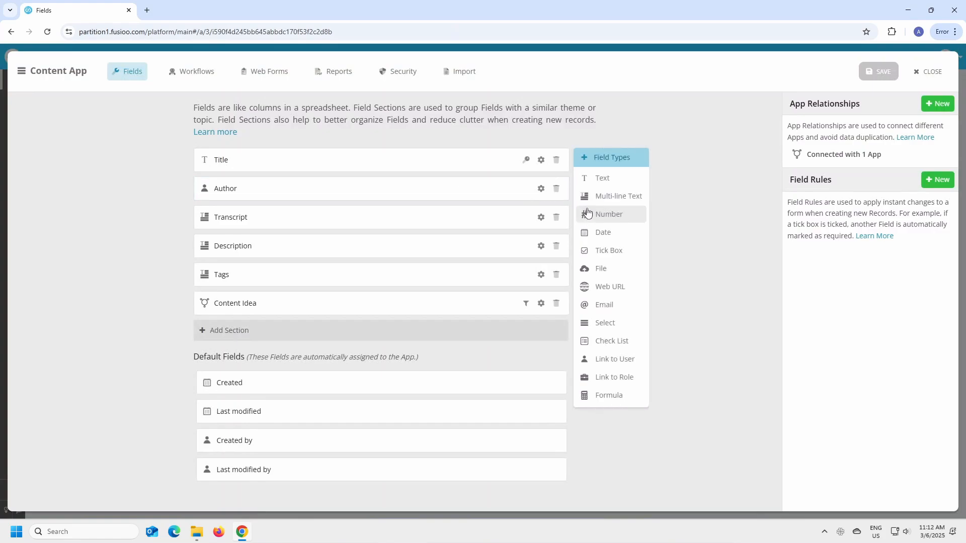
{"action": "left_click", "coordinate": [598, 322]}
{"action": "left_click", "coordinate": [417, 174]}
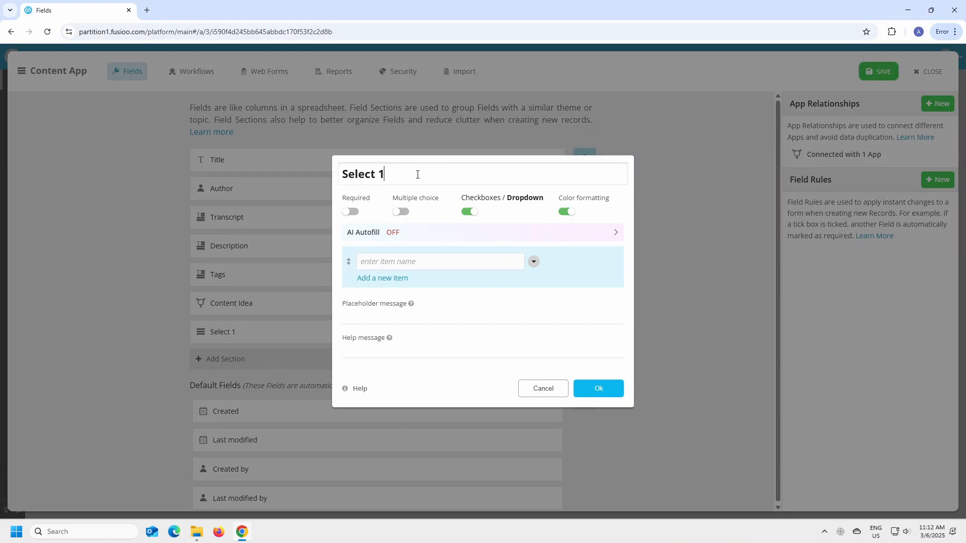
{"action": "type", "text": "Status"}
Step: Give the Status field the items Planned, Scripting, Production, Pending Review, Ready for Publication and Published
{"action": "left_click", "coordinate": [388, 262]}
{"action": "type", "text": "Planned"}
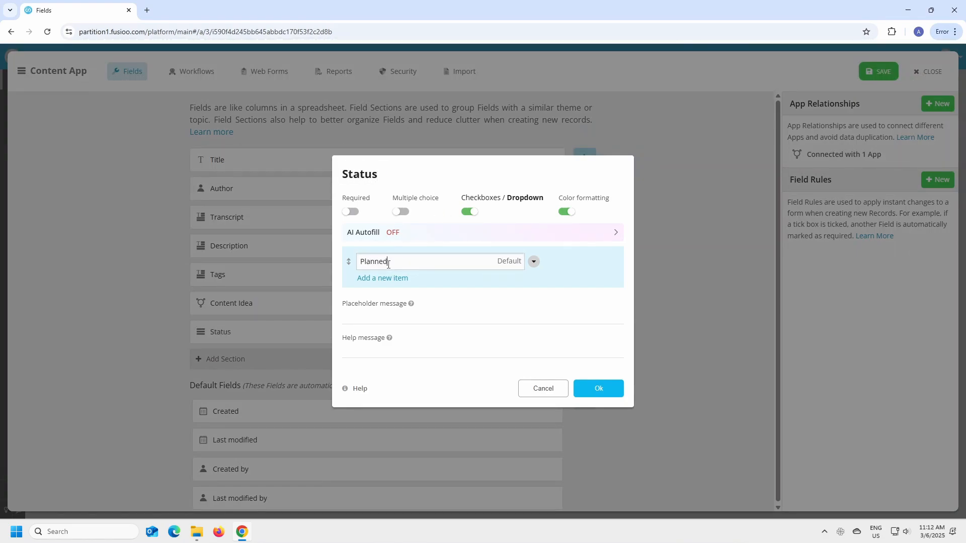
{"action": "key", "text": "Return"}
{"action": "type", "text": "Scripting"}
{"action": "key", "text": "Return"}
{"action": "type", "text": "P"}
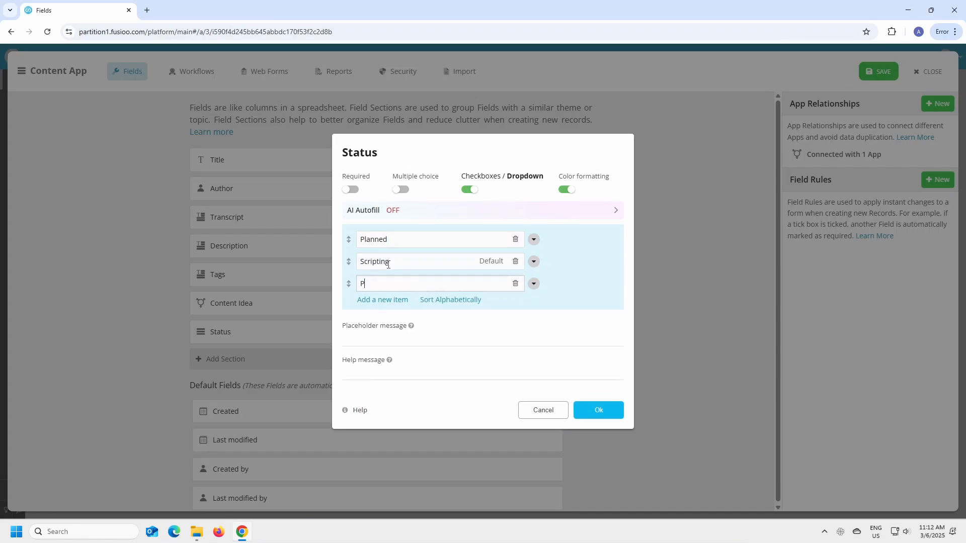
{"action": "type", "text": "roduction"}
{"action": "key", "text": "Return"}
{"action": "type", "text": "P"}
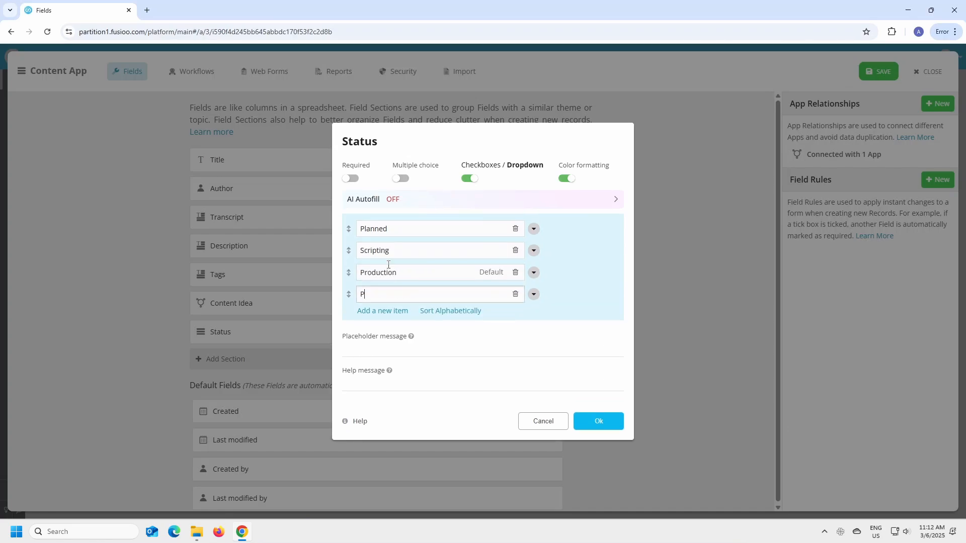
{"action": "type", "text": "ending Review"}
{"action": "key", "text": "Return"}
{"action": "type", "text": "Ready for P"}
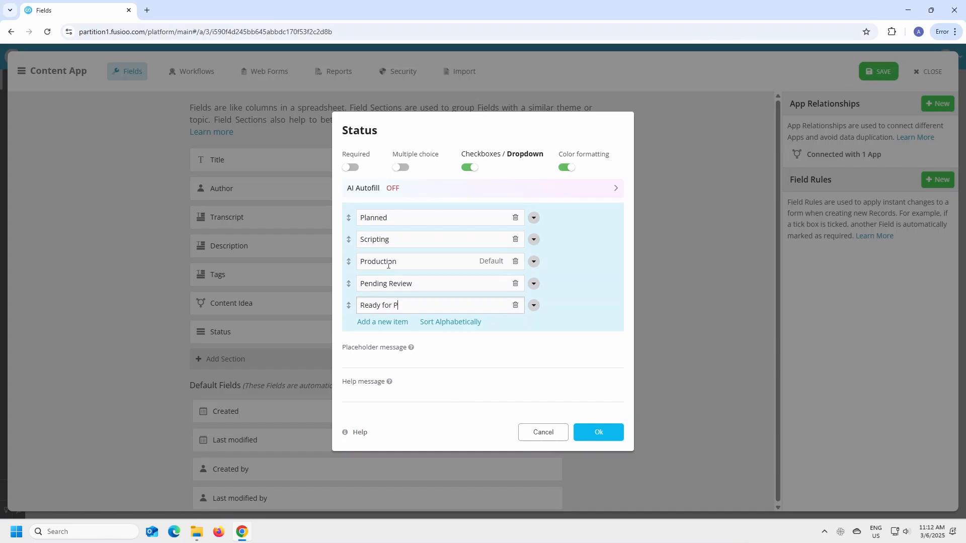
{"action": "type", "text": "ublication"}
{"action": "key", "text": "Return"}
{"action": "type", "text": "Published"}
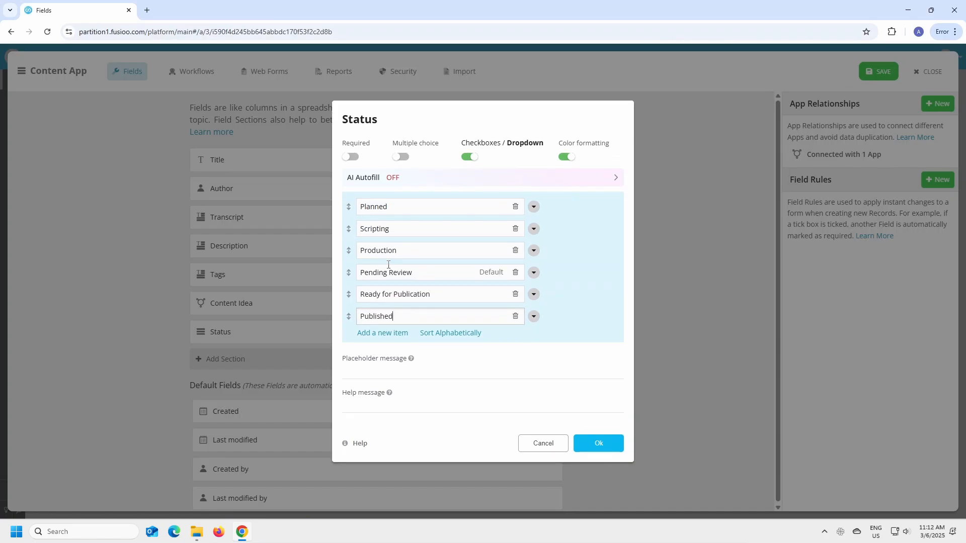
Step: Make Status required with Planned as the default, and colour Planned khaki and Scripting yellow
{"action": "left_click", "coordinate": [351, 157]}
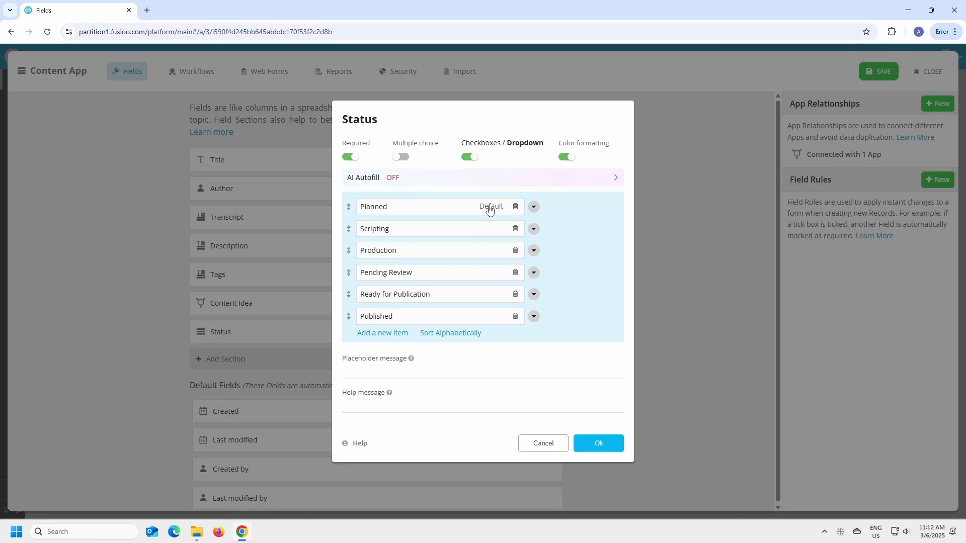
{"action": "left_click", "coordinate": [532, 208]}
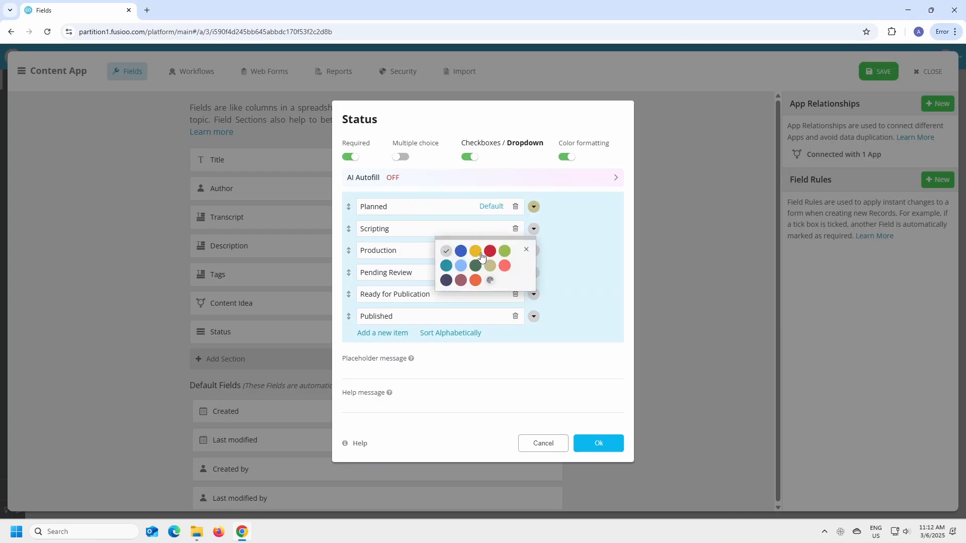
{"action": "left_click", "coordinate": [475, 251]}
Step: Colour Production coral, Pending Review dark blue, Ready for Publication light blue and Published green, and place the Status field directly below Title
{"action": "left_click", "coordinate": [533, 250]}
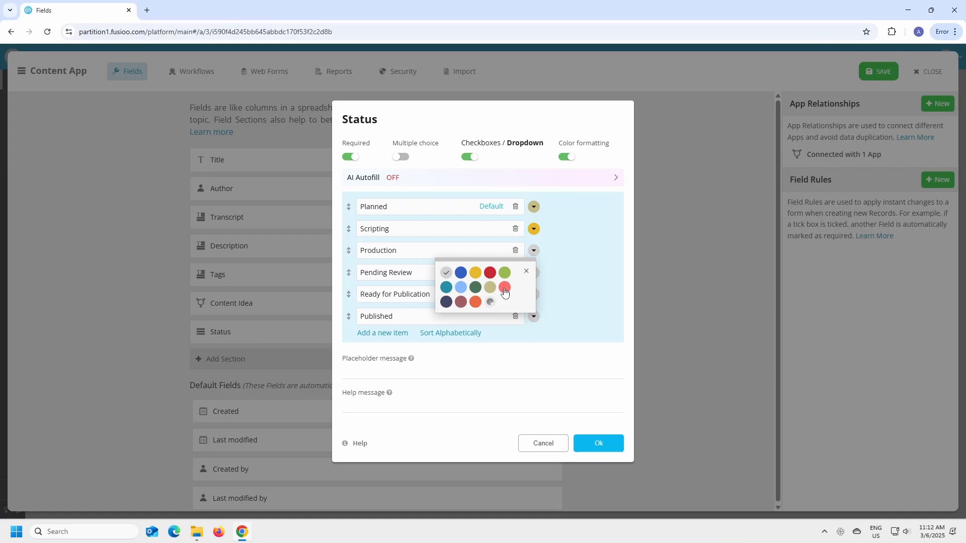
{"action": "left_click", "coordinate": [504, 290]}
{"action": "left_click", "coordinate": [533, 272]}
{"action": "left_click", "coordinate": [461, 294]}
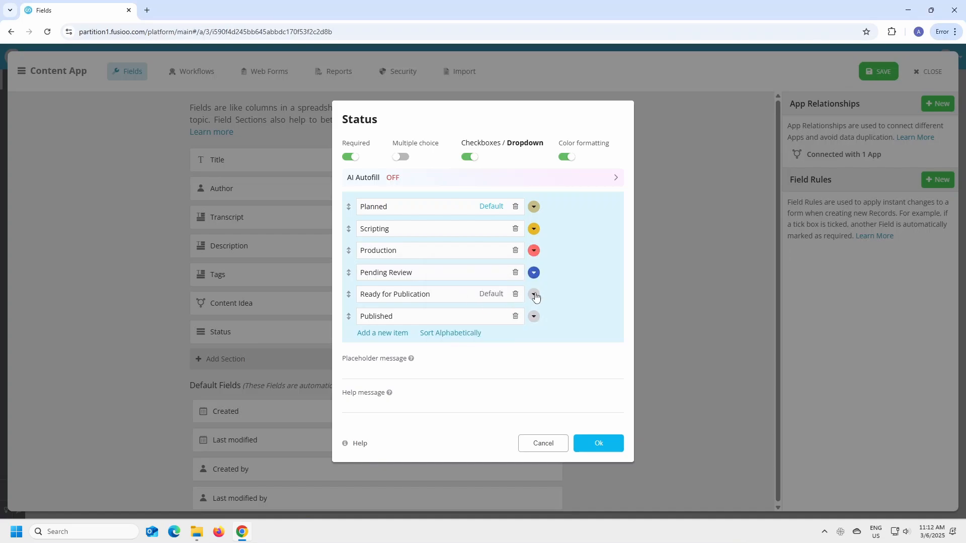
{"action": "left_click", "coordinate": [533, 294]}
{"action": "left_click", "coordinate": [461, 331]}
{"action": "left_click", "coordinate": [533, 316]}
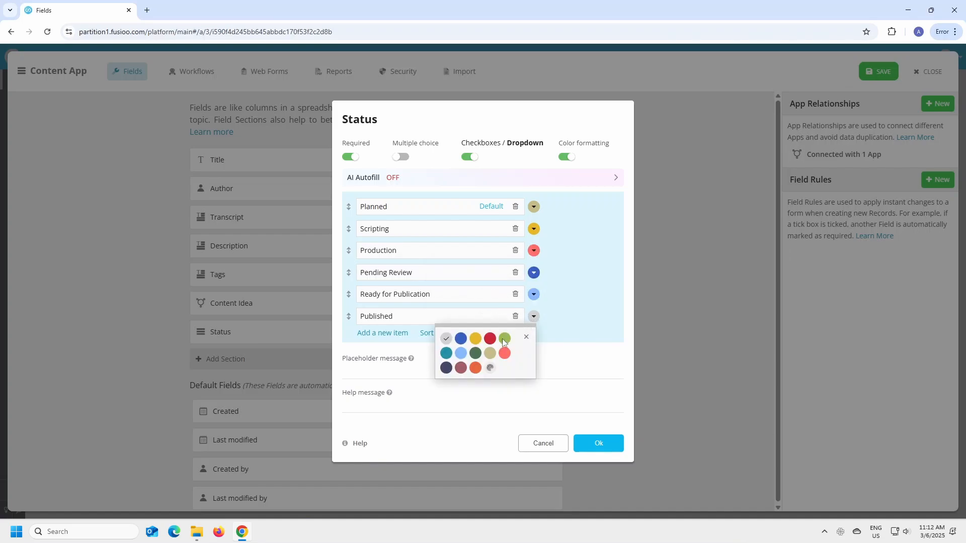
{"action": "left_click", "coordinate": [505, 338]}
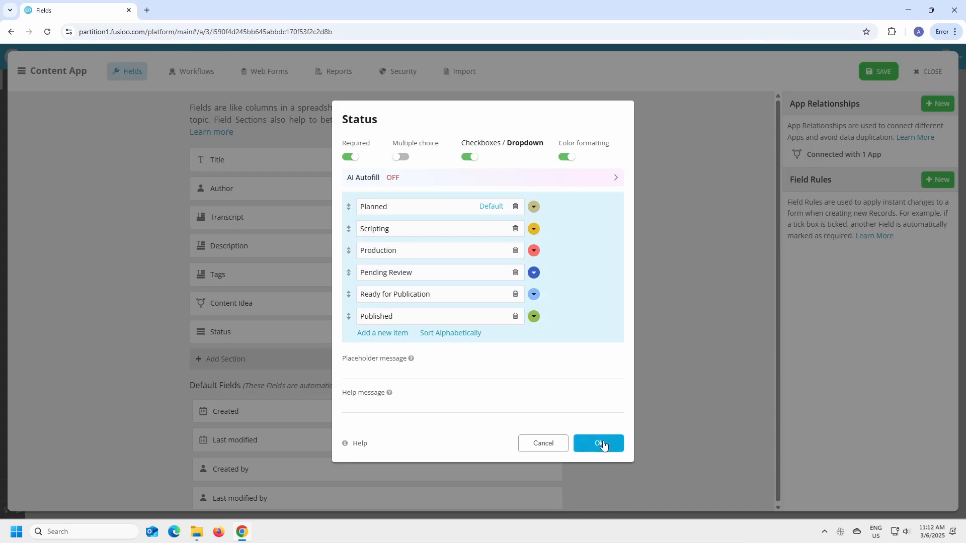
{"action": "left_click", "coordinate": [603, 442]}
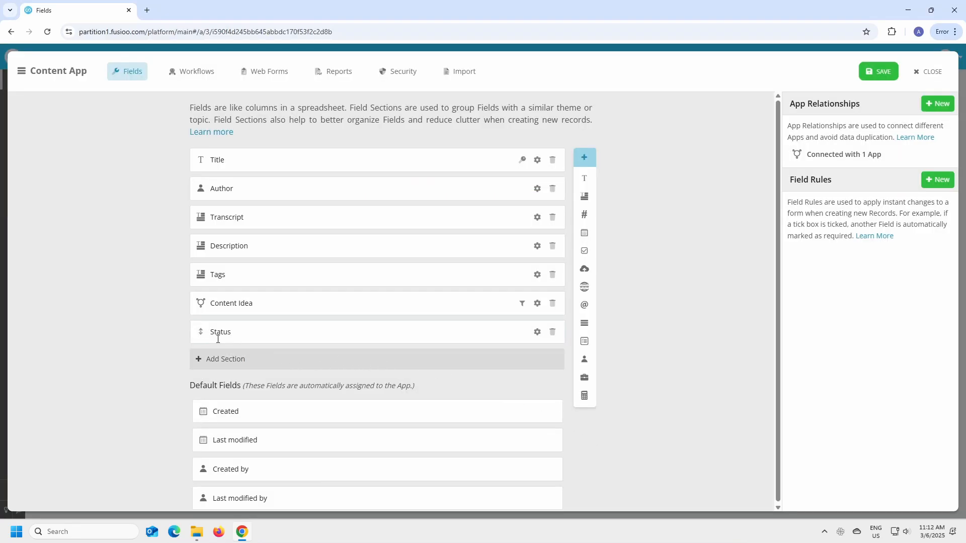
{"action": "left_click_drag", "start_coordinate": [200, 332], "coordinate": [214, 193]}
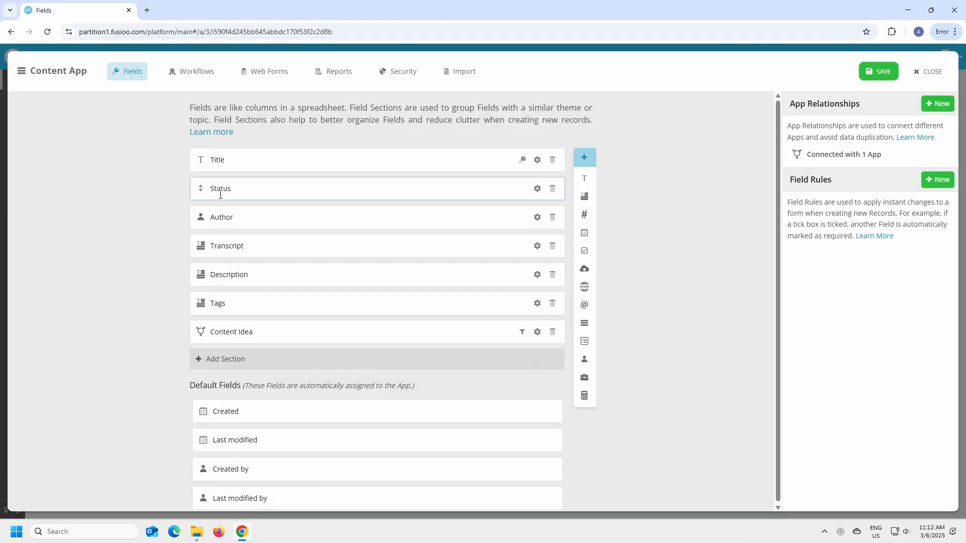
Step: Add another Select field named "Type" to the Content app
{"action": "mouse_move", "coordinate": [582, 252]}
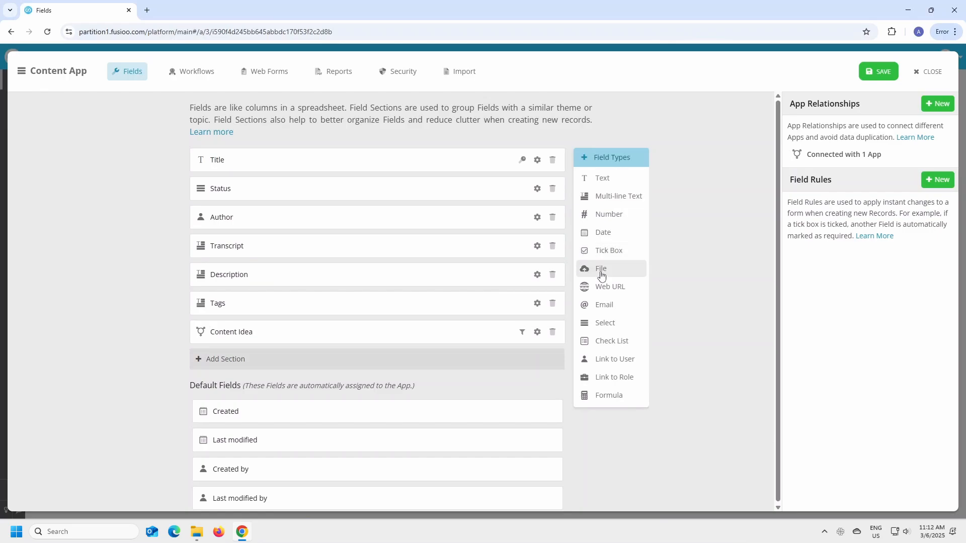
{"action": "left_click", "coordinate": [603, 326]}
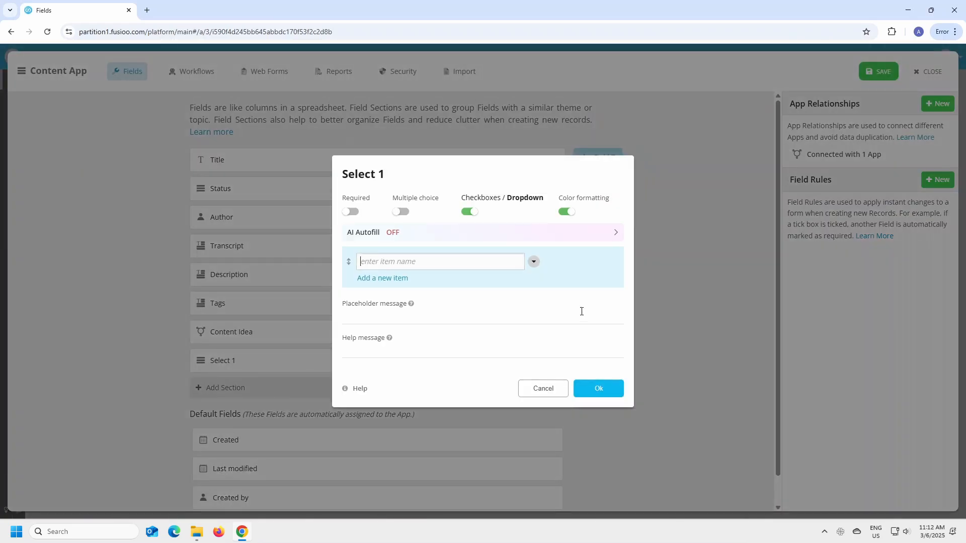
{"action": "triple_click", "coordinate": [503, 174]}
{"action": "type", "text": "Type"}
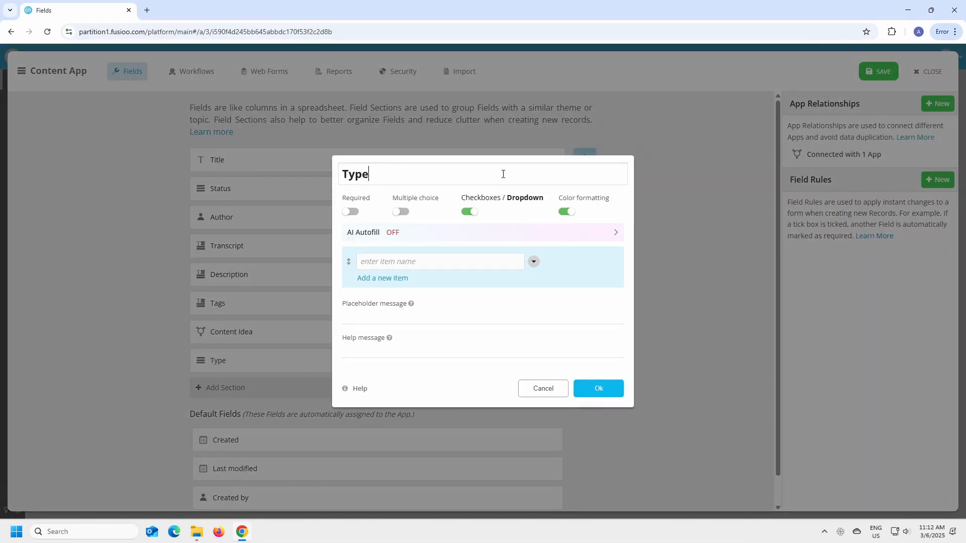
Step: Give the Type field the items Youtube, LinkedIn, Twitter / X and Blog Post, and accept the field
{"action": "left_click", "coordinate": [480, 266]}
{"action": "type", "text": "Youtube"}
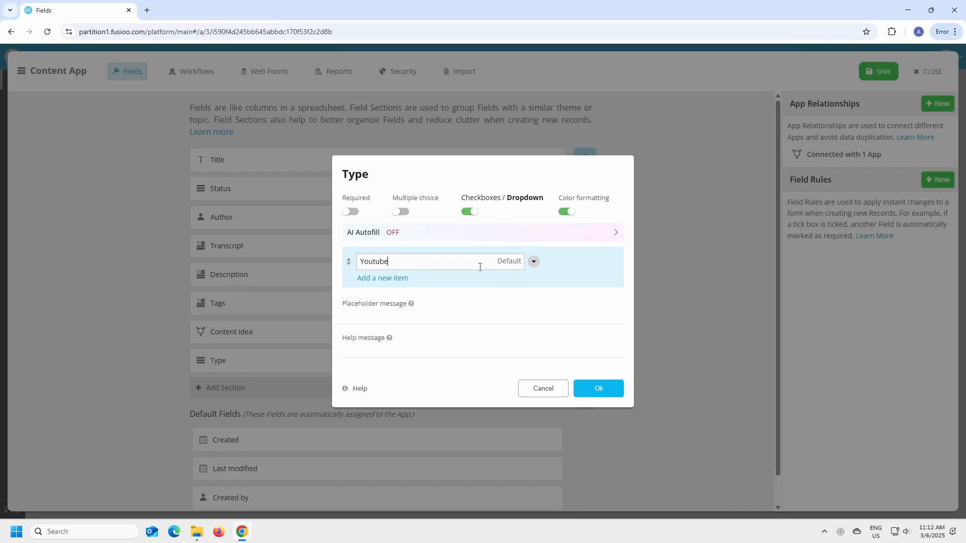
{"action": "key", "text": "Return"}
{"action": "type", "text": "LinkedIn"}
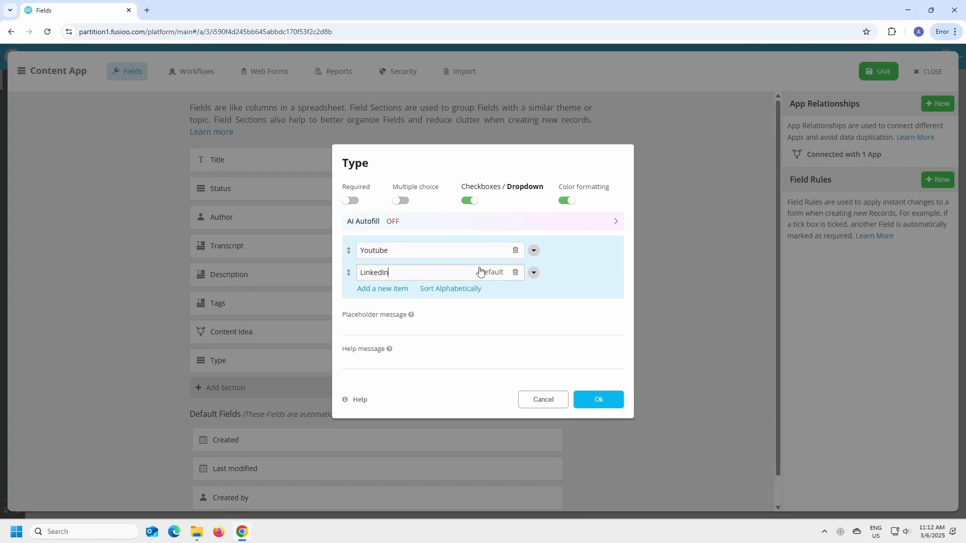
{"action": "key", "text": "Return"}
{"action": "type", "text": "Twitter / X"}
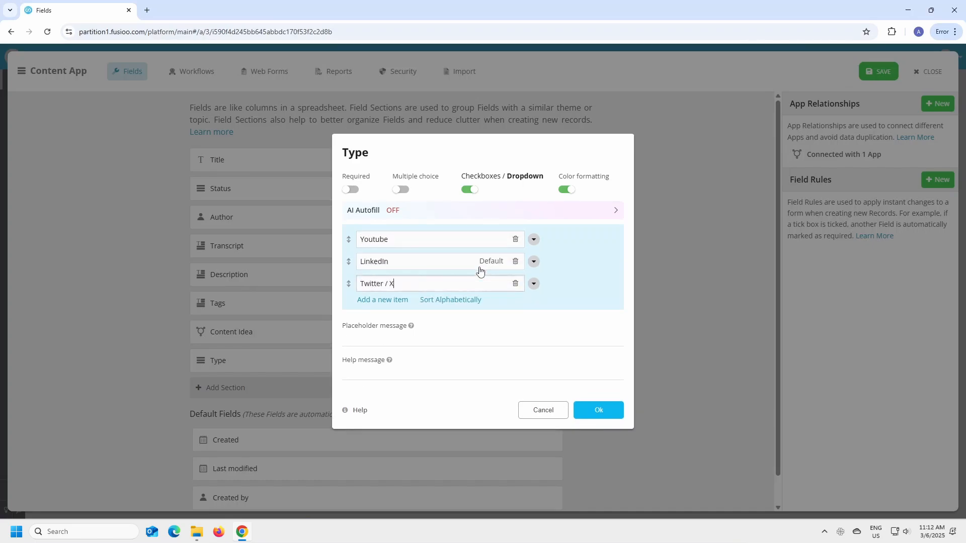
{"action": "key", "text": "Return"}
{"action": "type", "text": "Blog Post"}
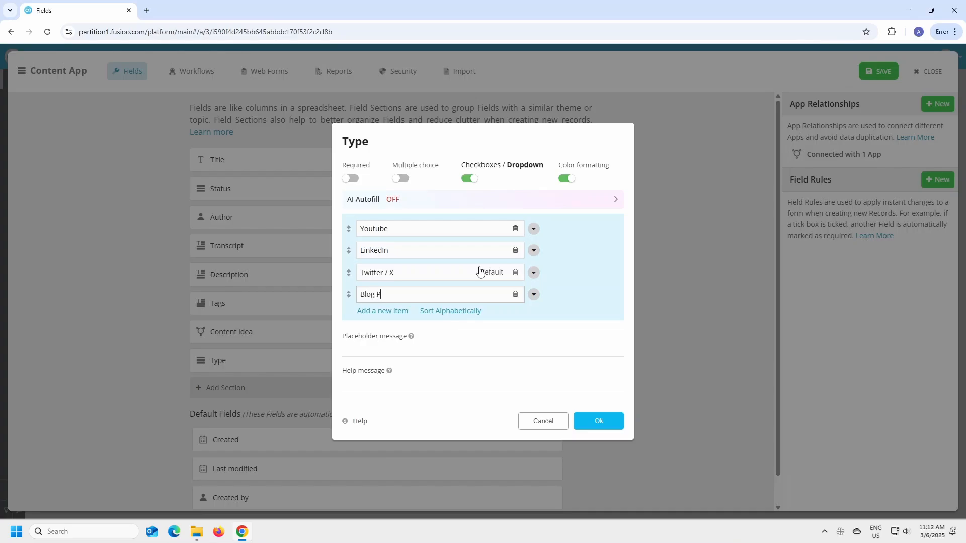
{"action": "left_click", "coordinate": [601, 424]}
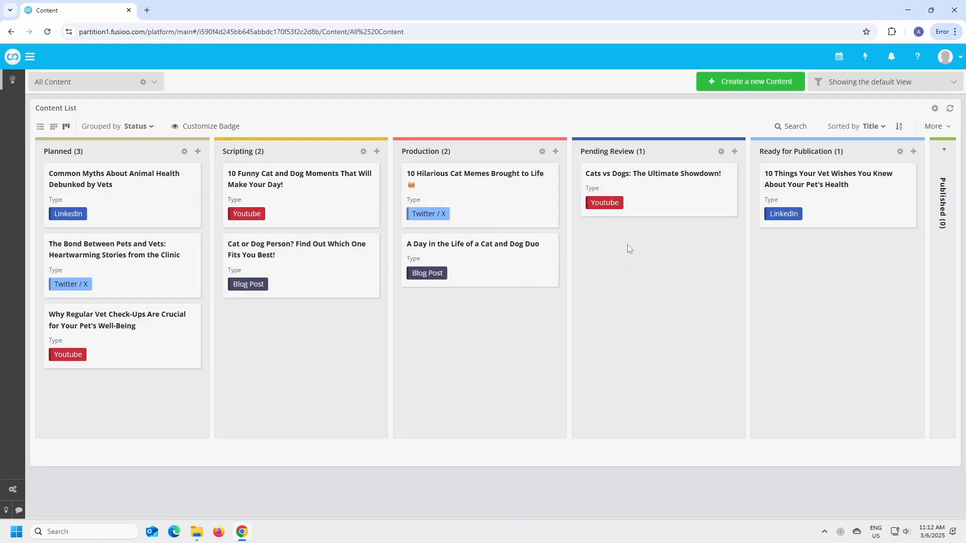
Step: Move the "Cats vs Dogs: The Ultimate Showdown!" card from Pending Review to Ready for Publication on the Content board
{"action": "left_click_drag", "start_coordinate": [653, 196], "coordinate": [865, 242]}
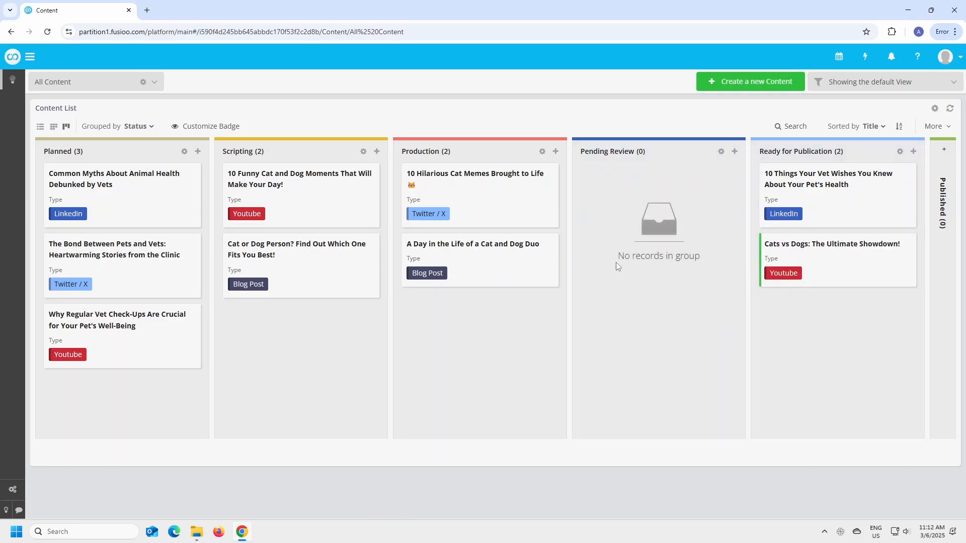